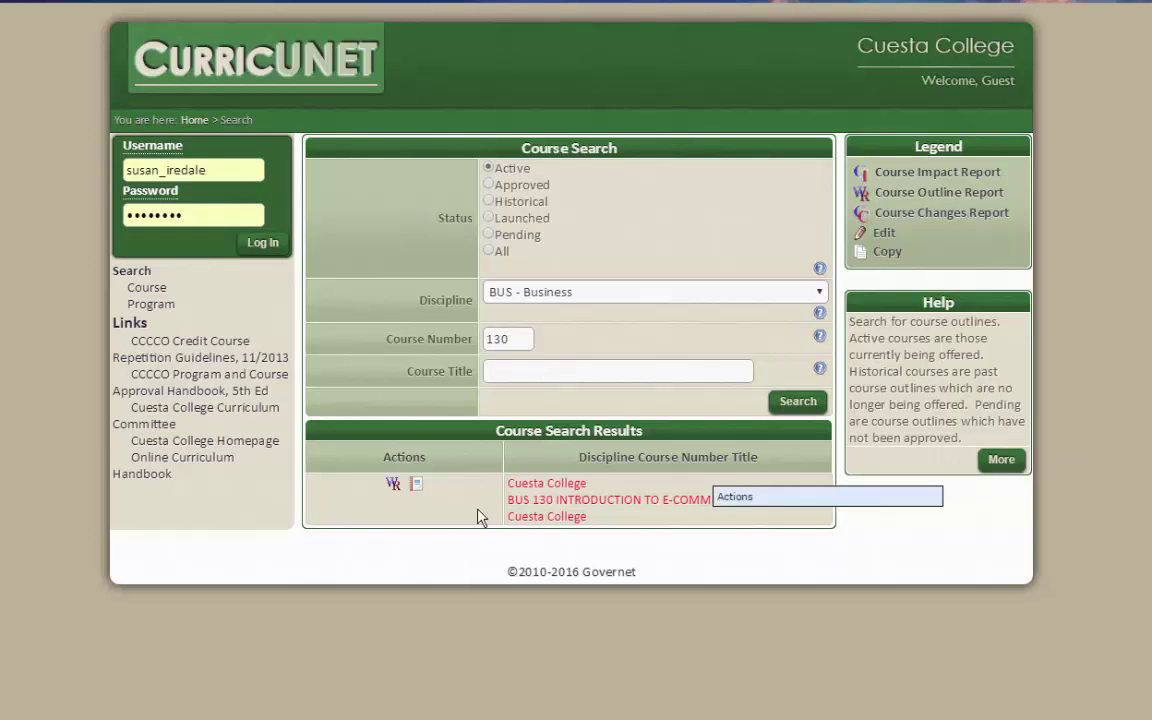
Open the student learning outcomes report for BUS 130 Introduction to E-Commerce from the course search results
click(416, 486)
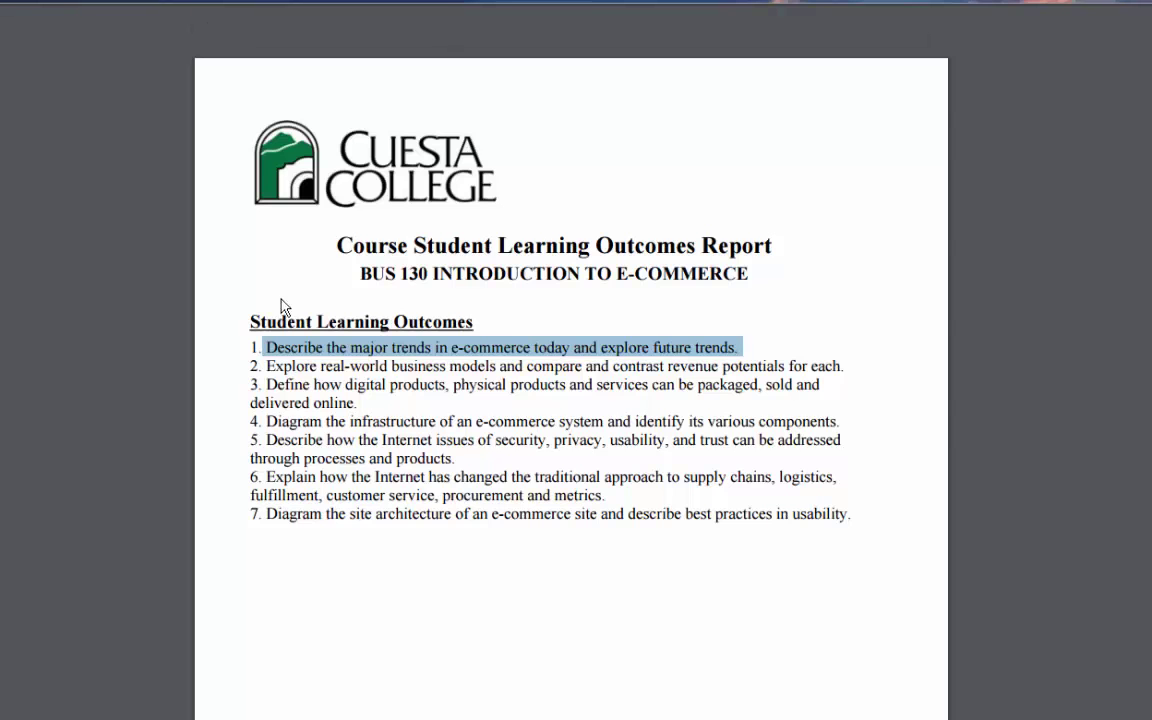
click(504, 314)
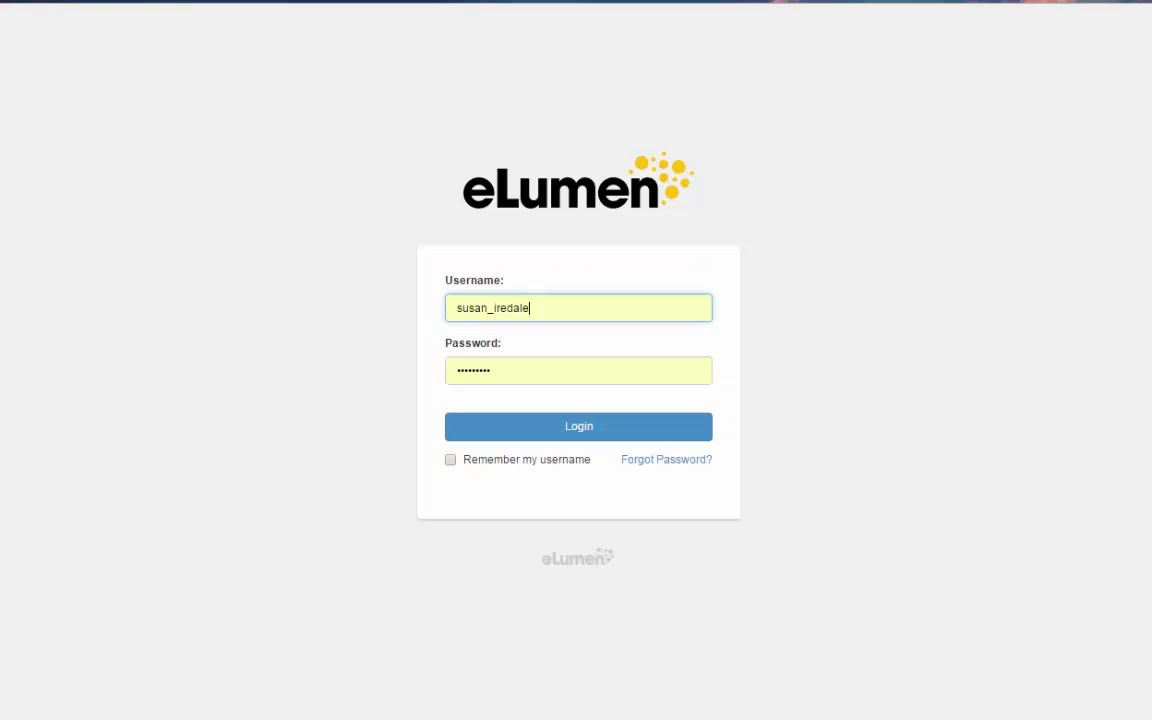
Switch to eLumen, log in with the prefilled credentials, and set the role to Course Coordinator in Business
click(553, 425)
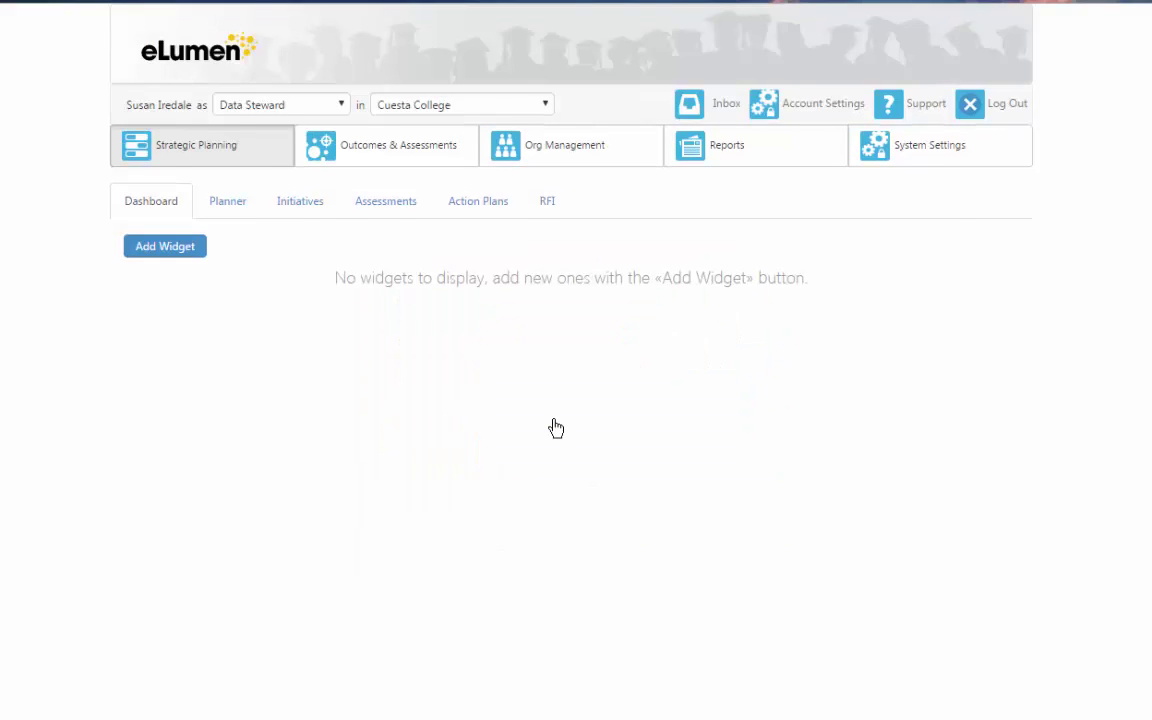
click(330, 113)
click(336, 188)
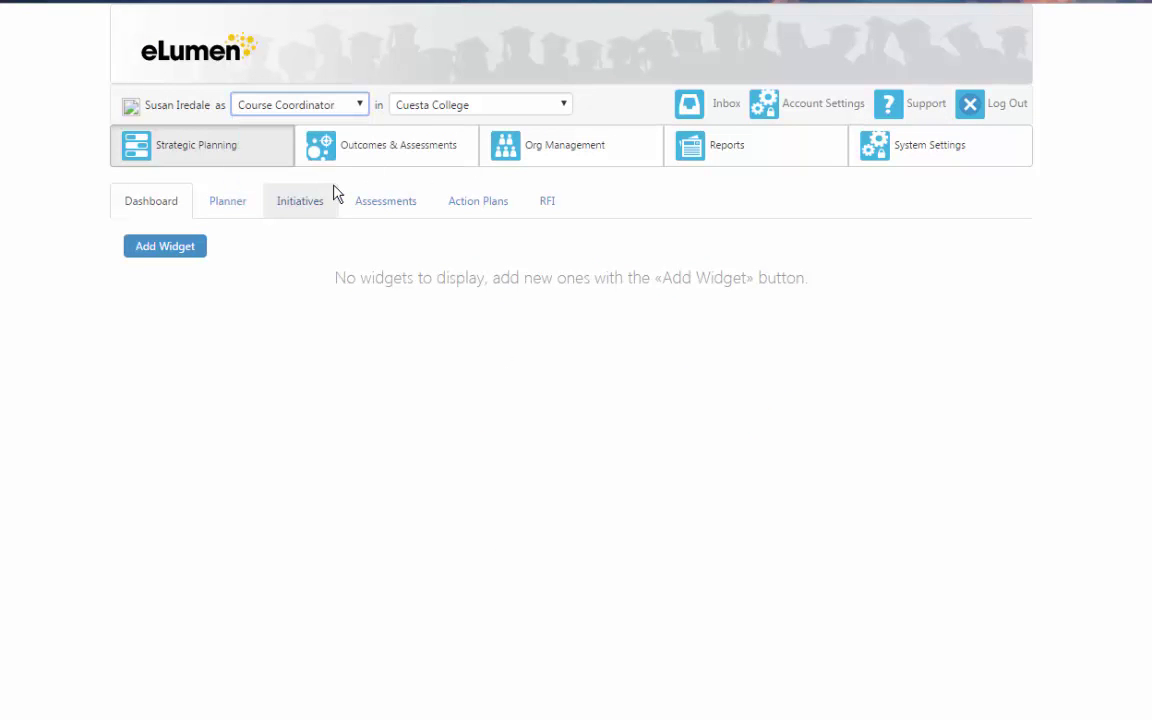
click(446, 112)
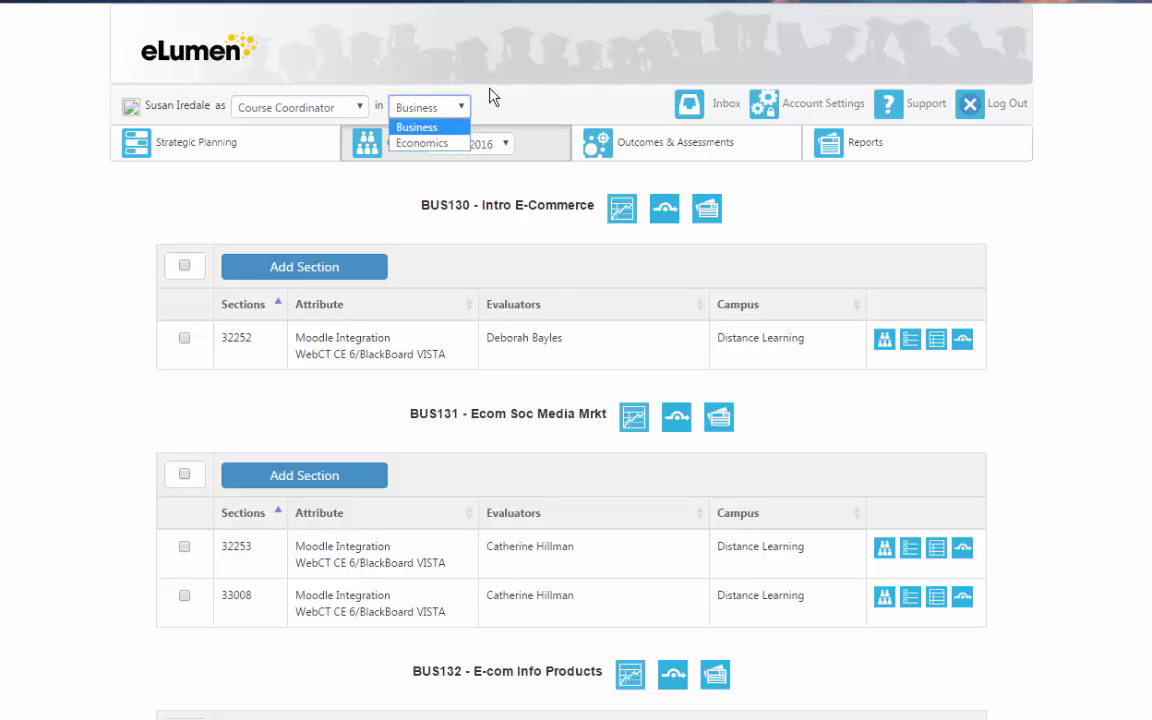
click(490, 96)
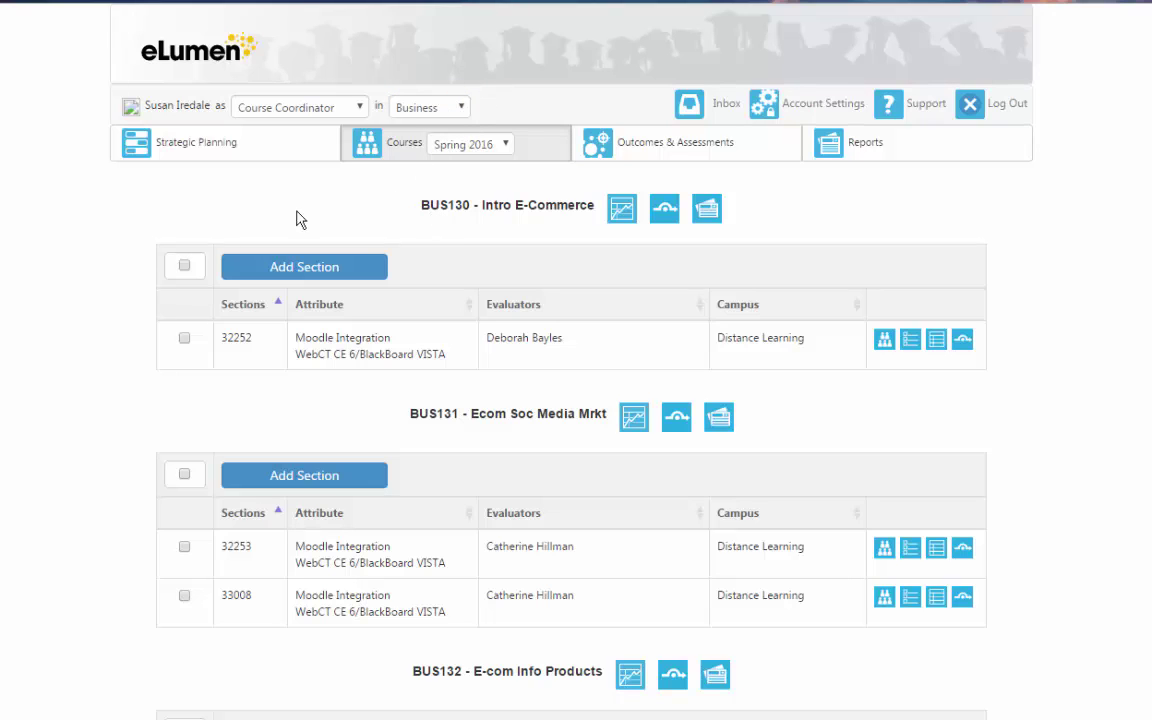
Open the Outcomes & Assessments listing and review the SLOs of the Business courses
click(688, 160)
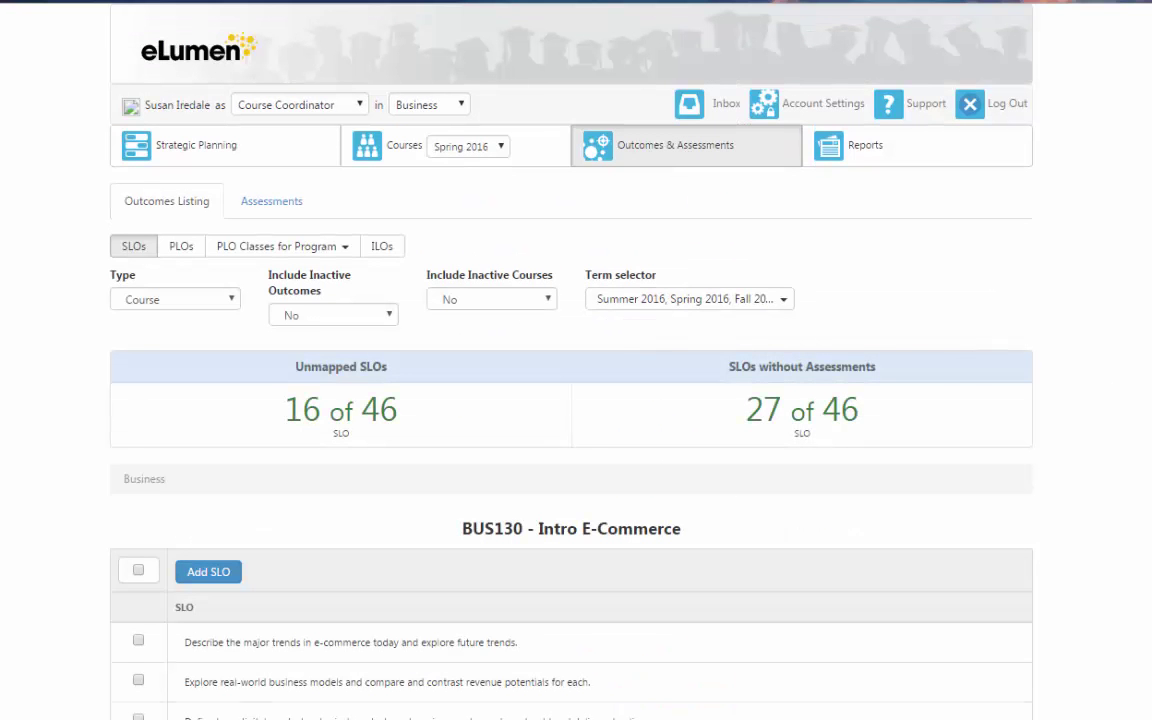
scroll(571, 360, down, 5)
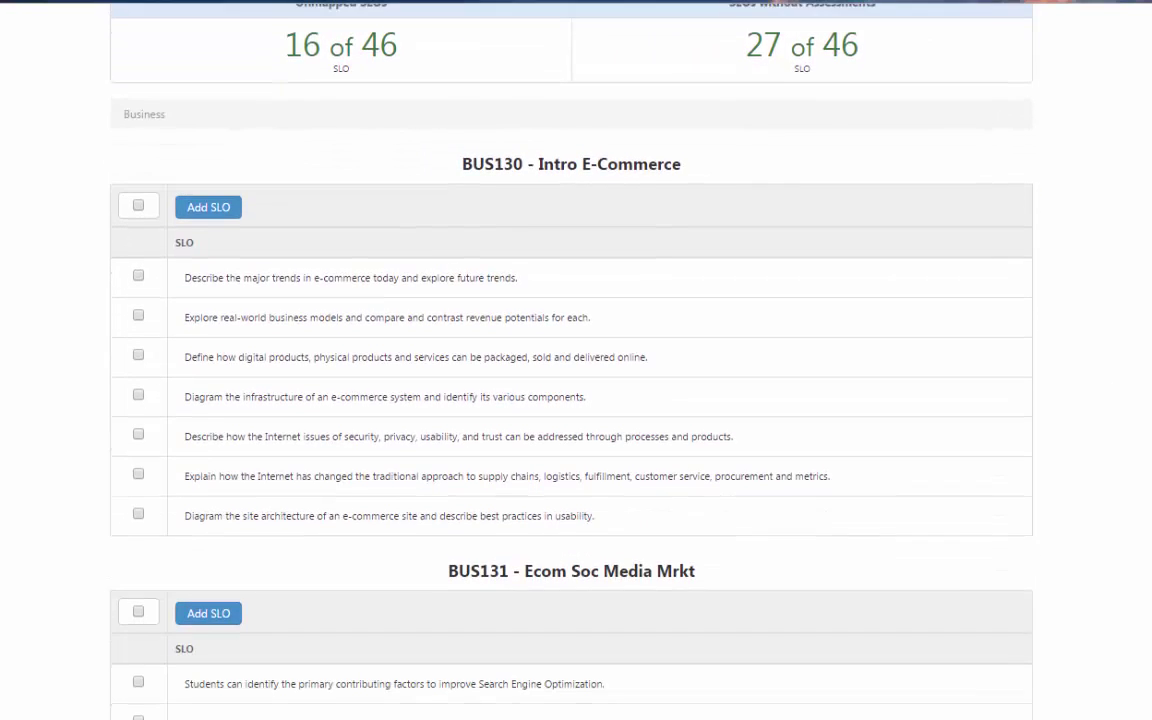
scroll(571, 360, down, 9)
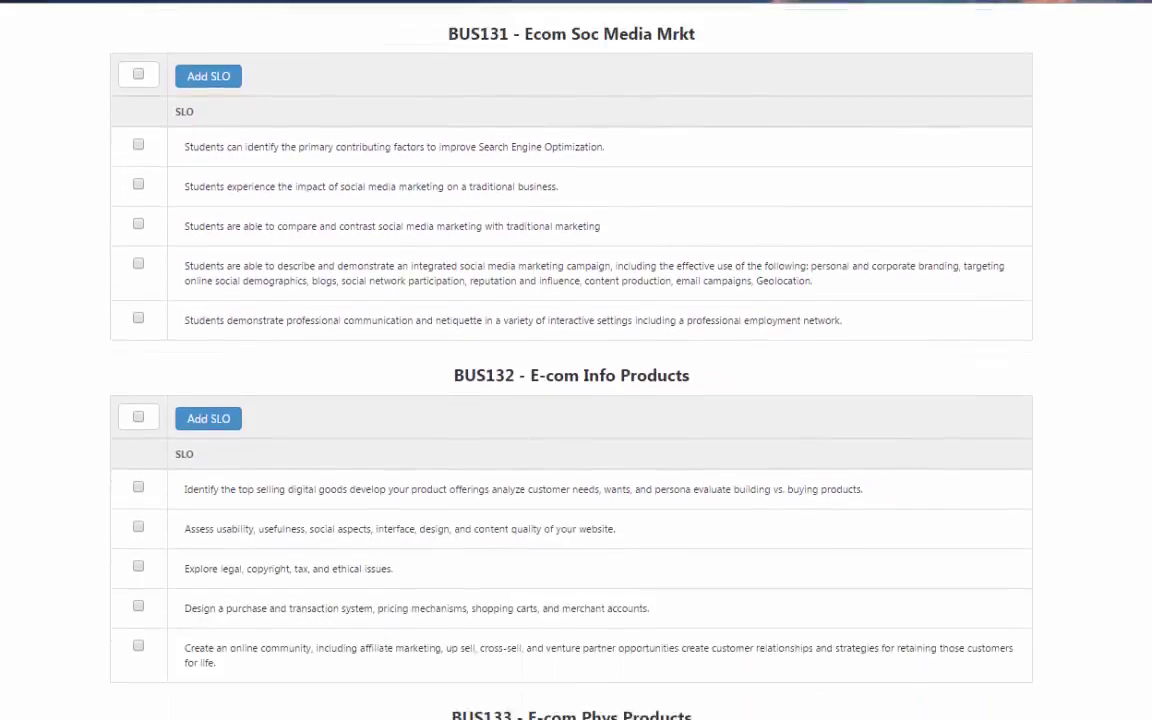
scroll(571, 360, up, 10)
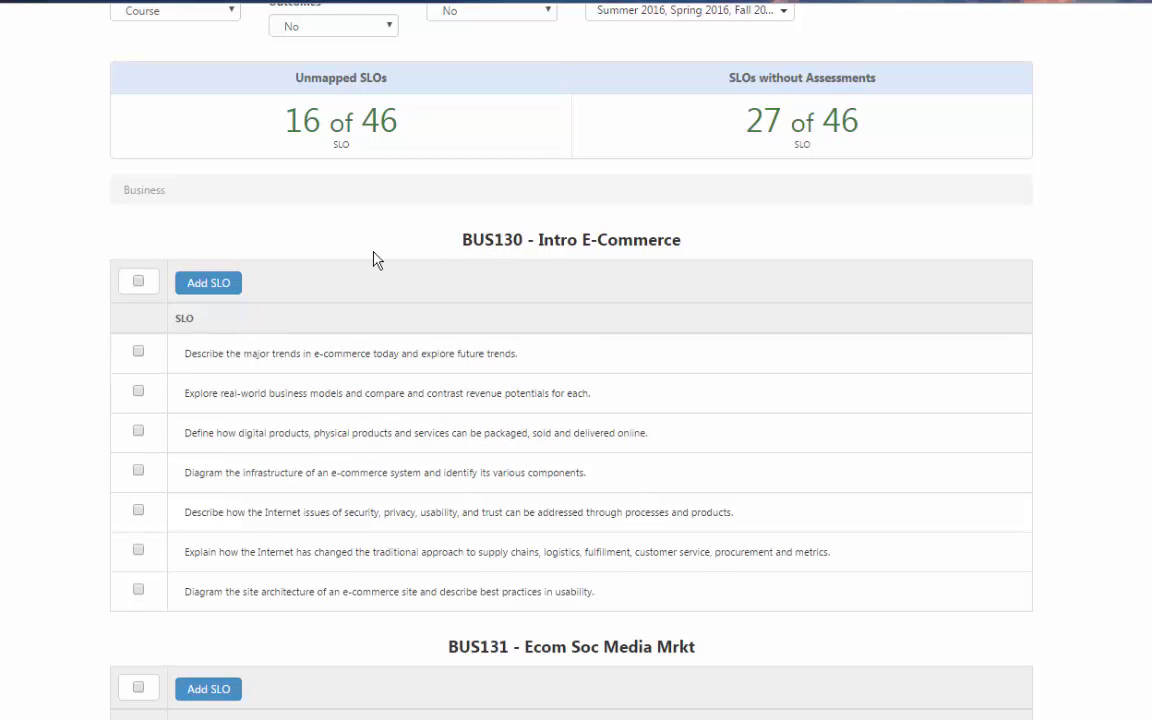
Add an SLO to BUS130 and save it with the first outcome copied from the report, "Describe the major trends in e-commerce today and explore future trends."
click(210, 284)
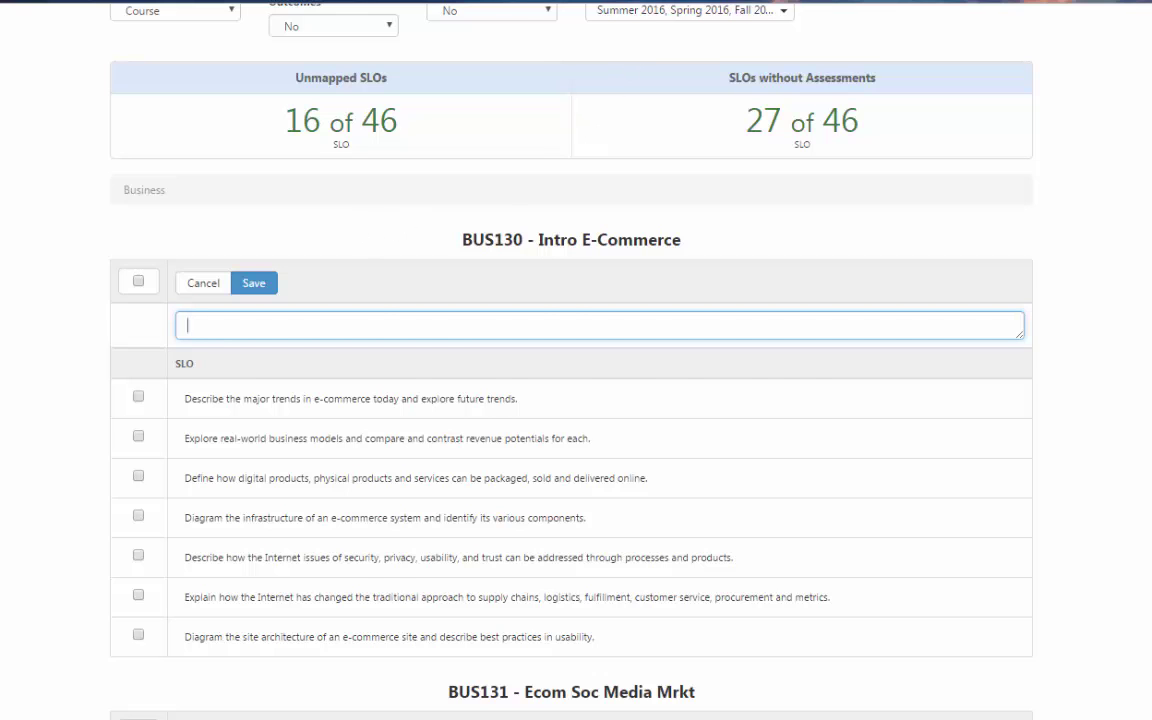
key(ctrl+Tab)
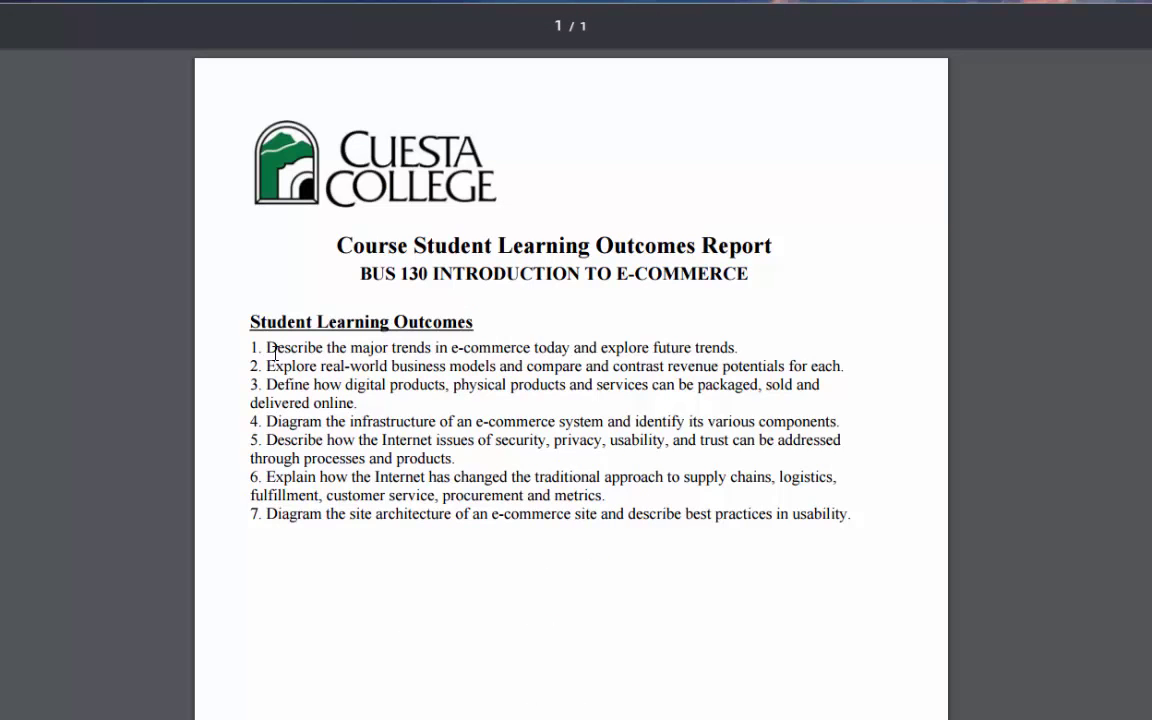
drag(265, 347, 758, 352)
key(ctrl+c)
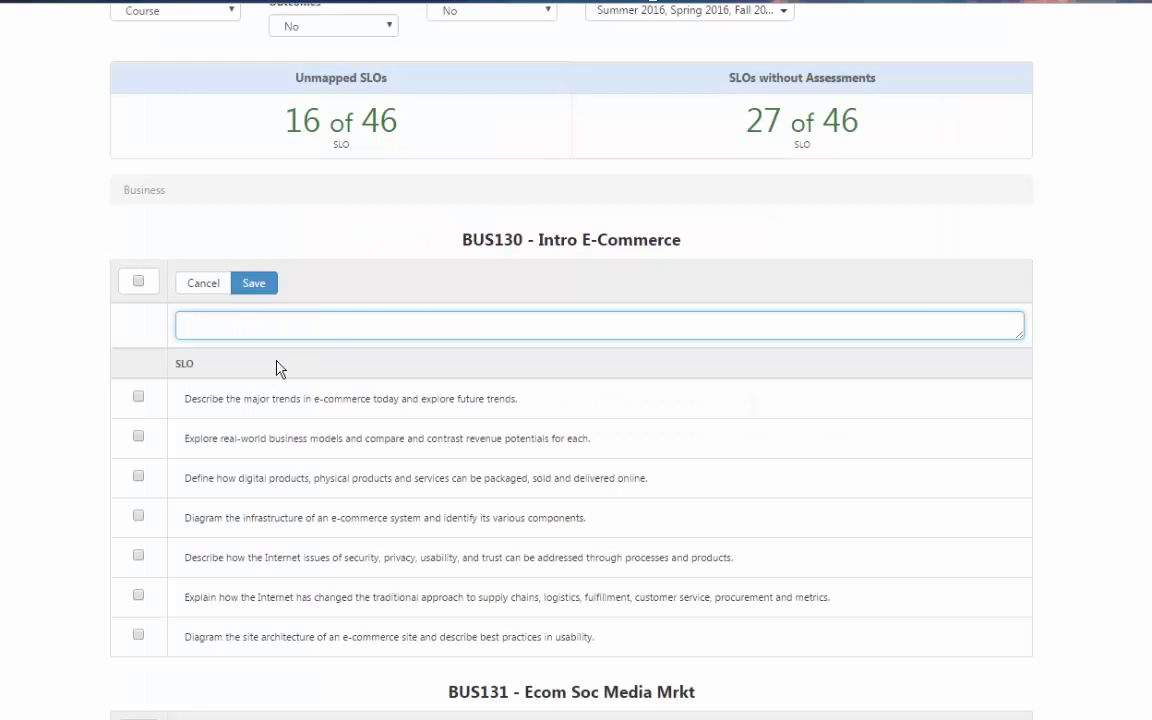
click(267, 327)
key(ctrl+v)
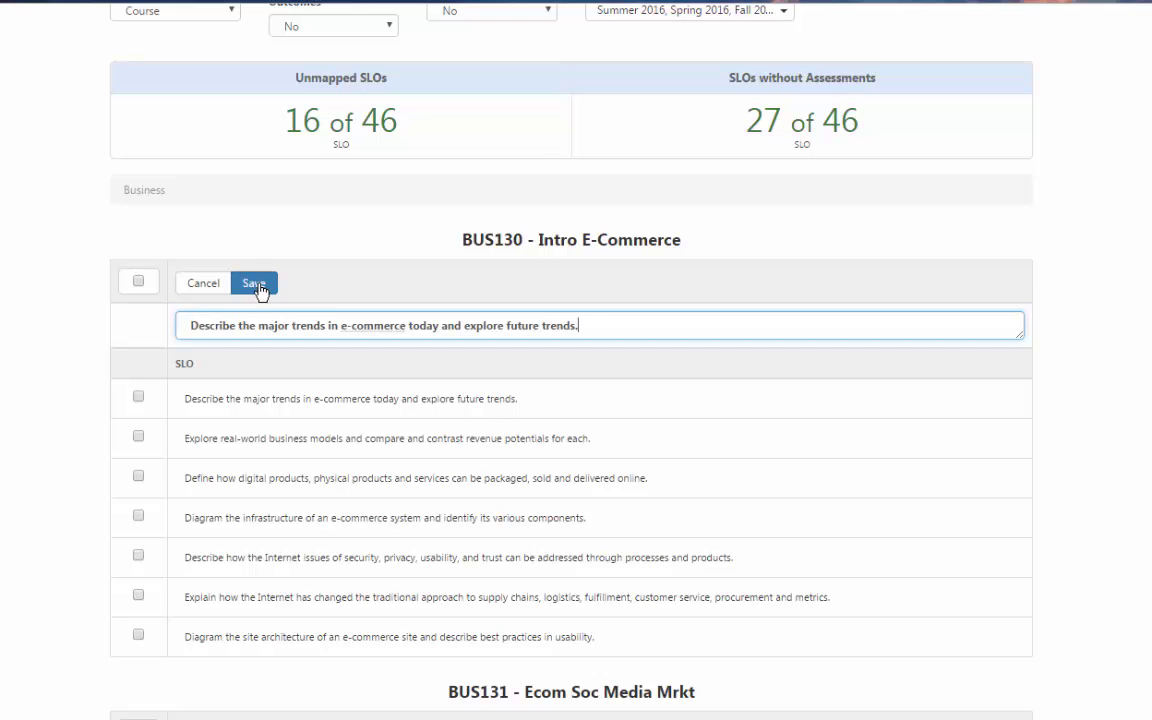
click(256, 286)
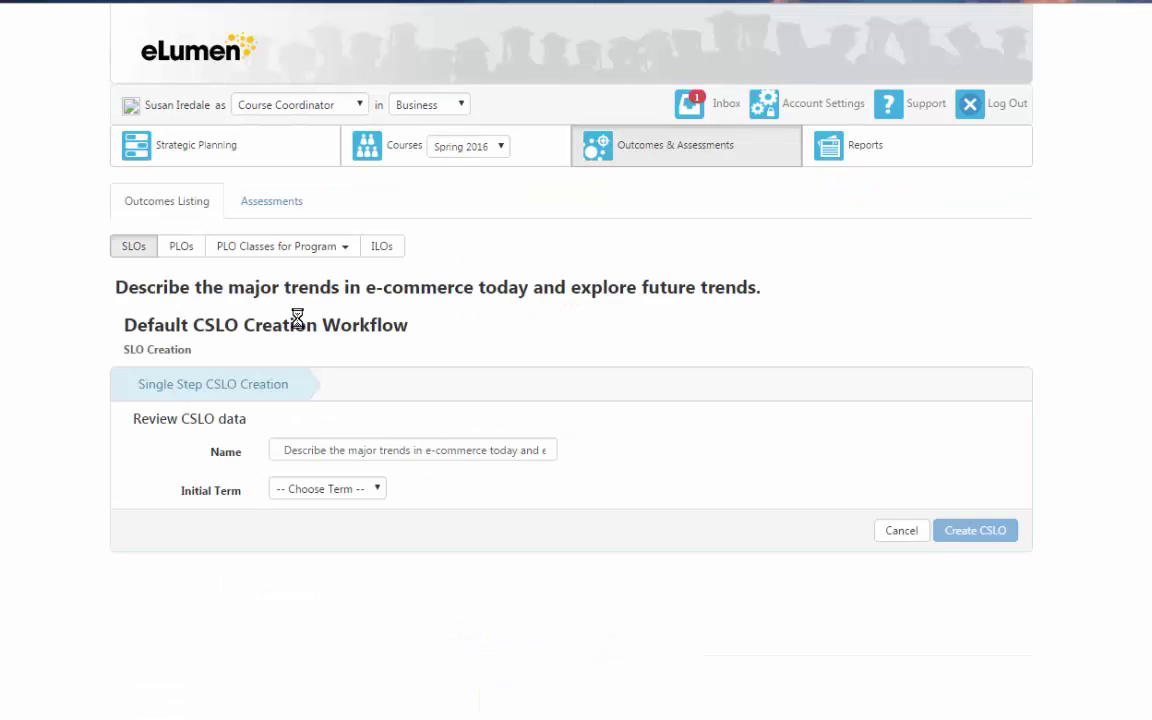
Set the initial term to Summer 2016 and create the CSLO
click(346, 493)
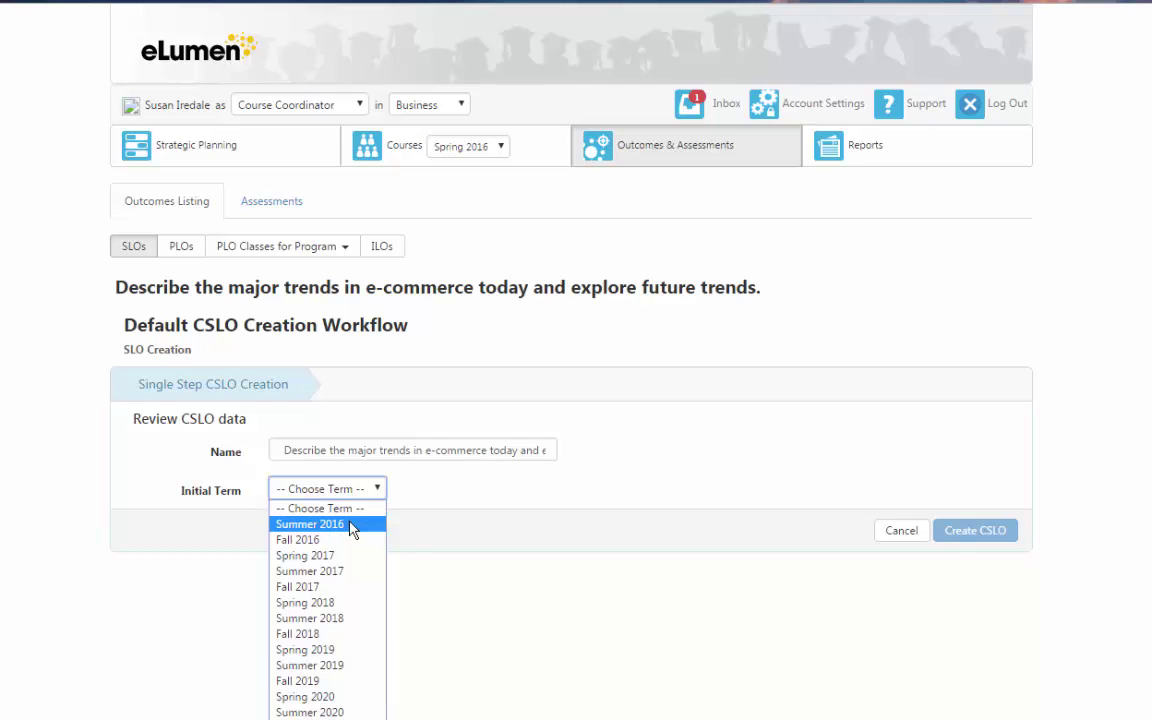
click(350, 525)
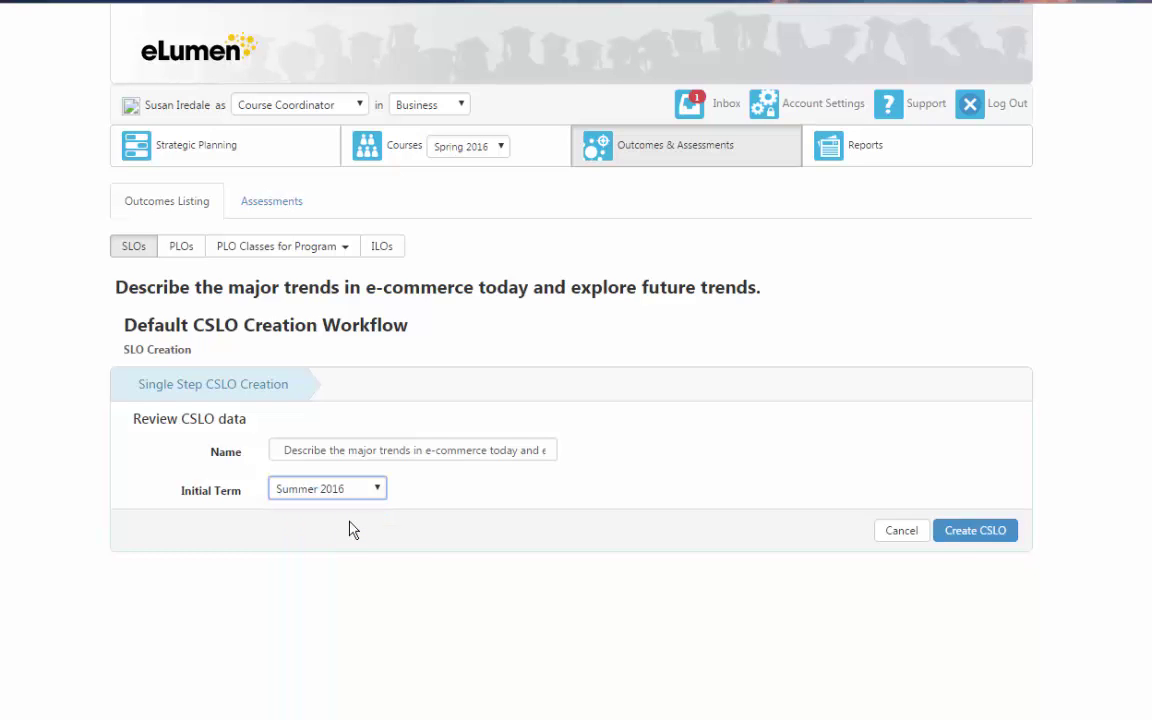
click(978, 533)
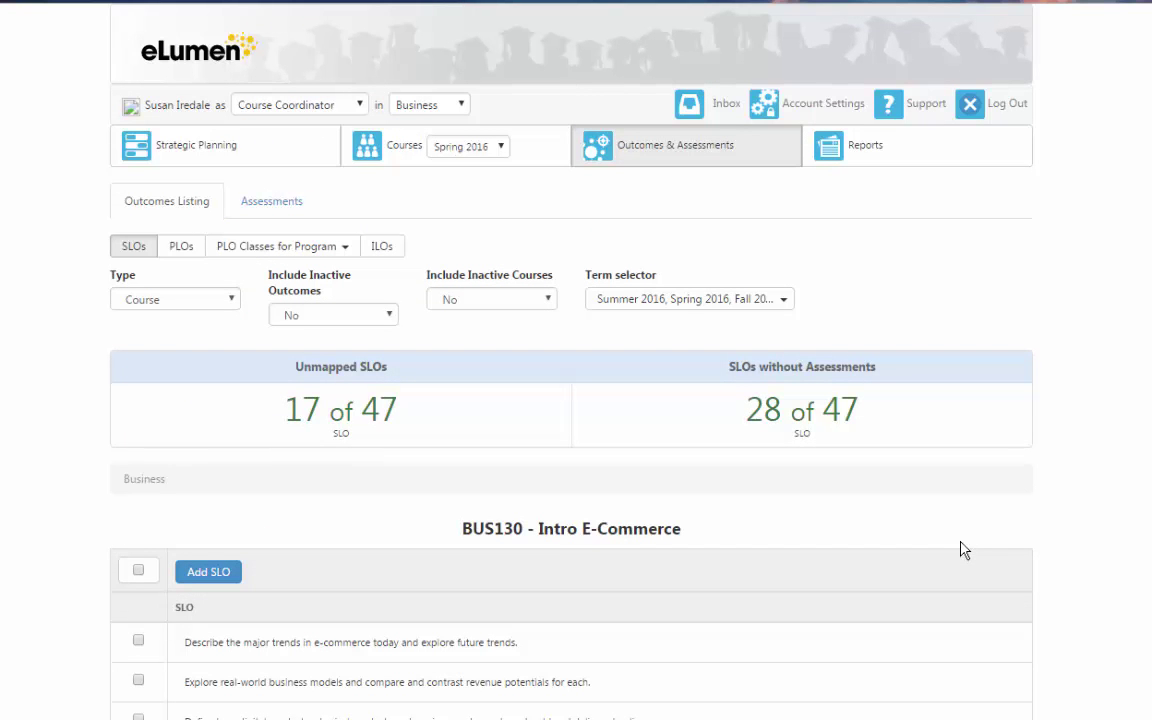
Edit the last SLO under BUS130 to remove the leading space before "Describe" and save it
scroll(571, 400, down, 4)
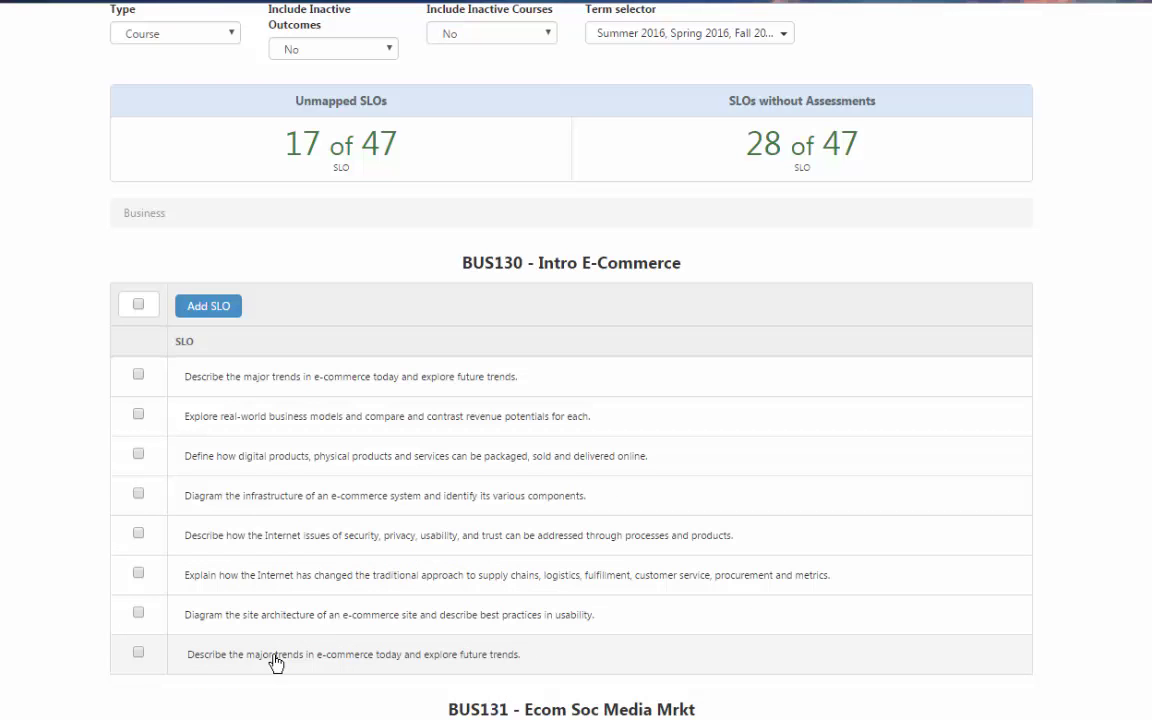
click(138, 655)
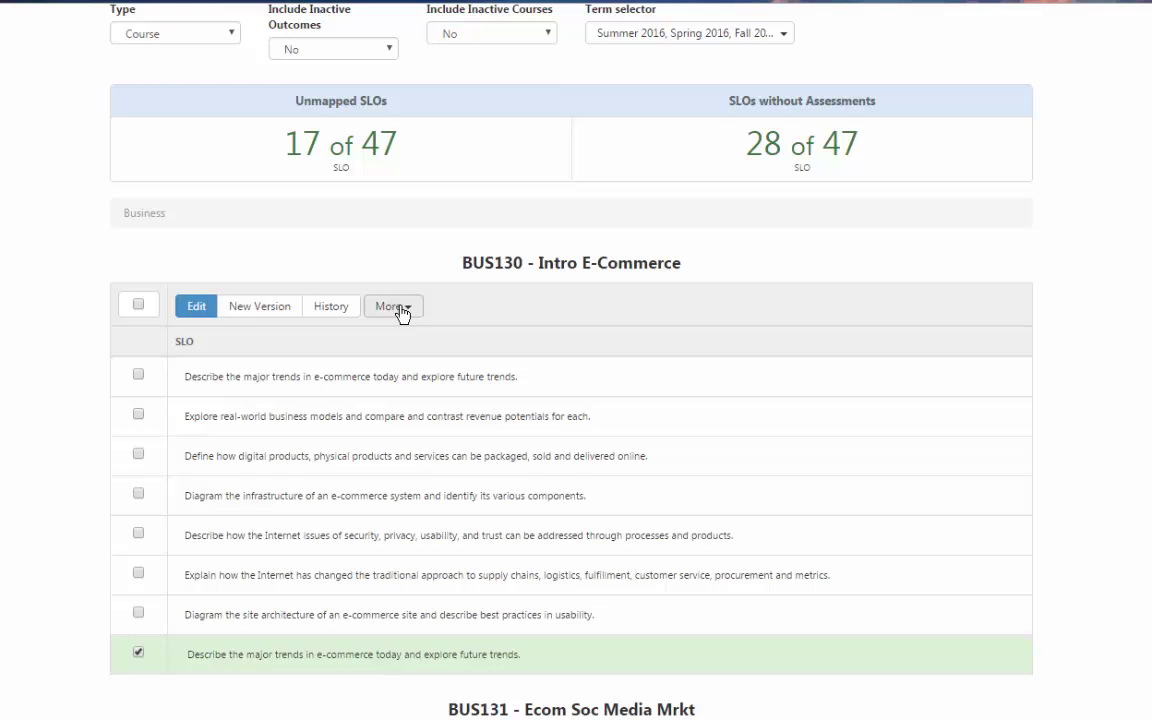
click(193, 311)
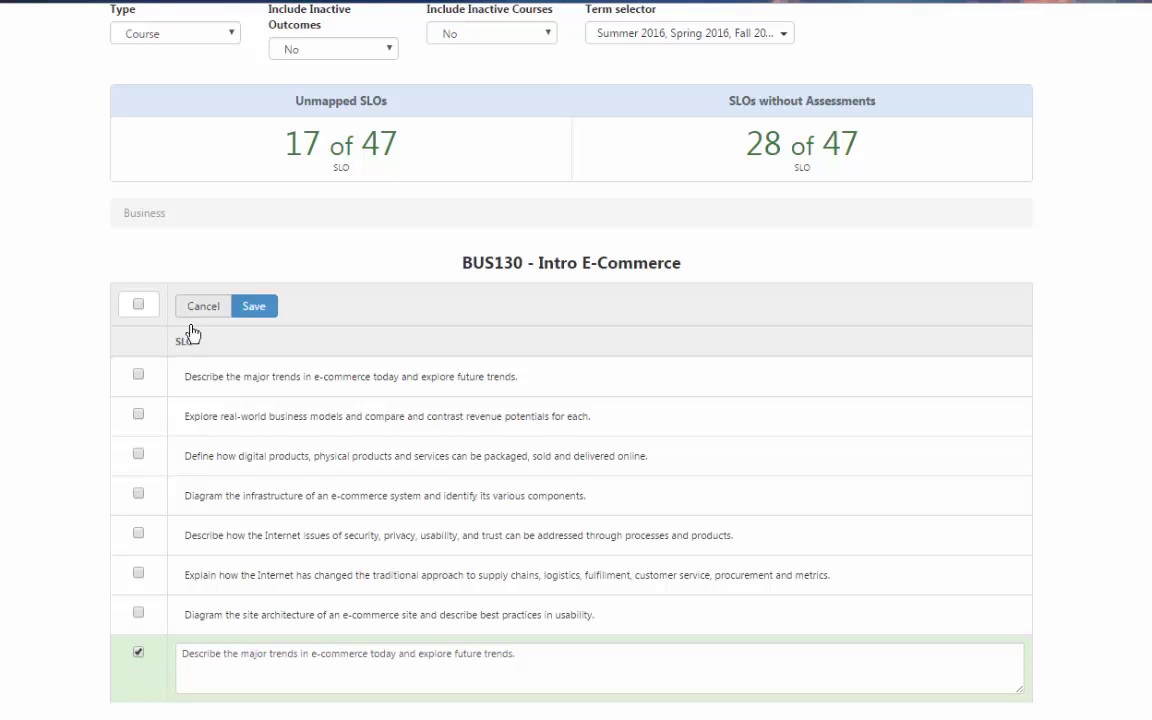
click(180, 654)
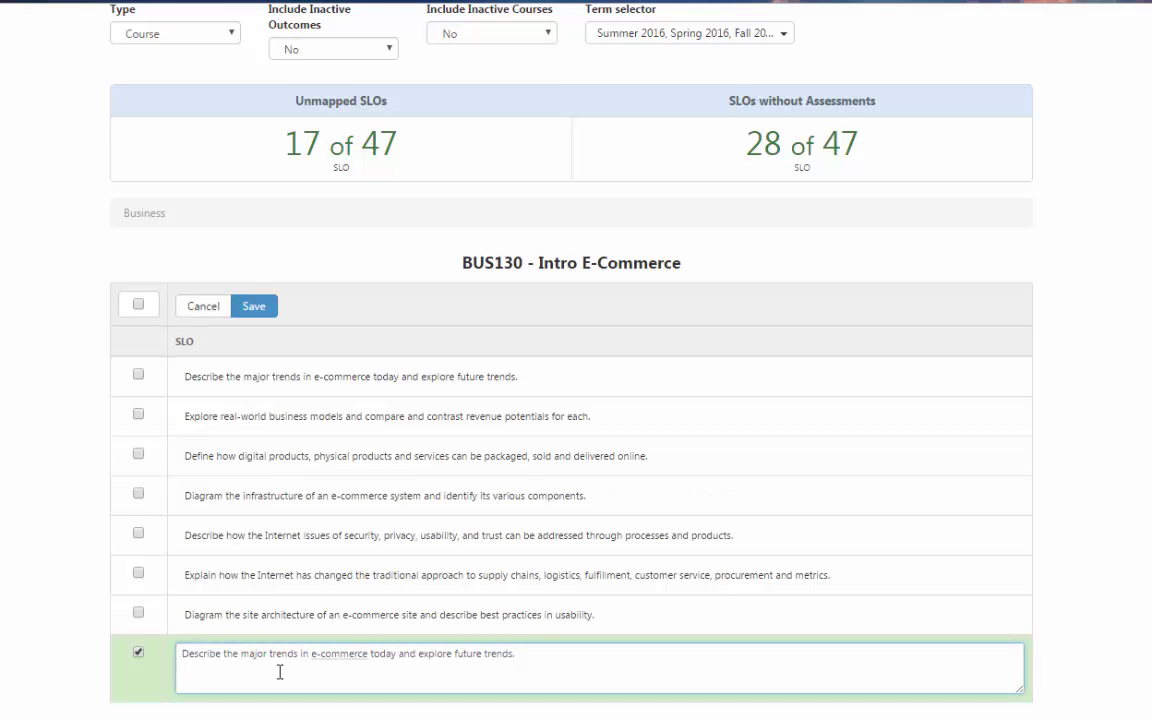
key(Delete)
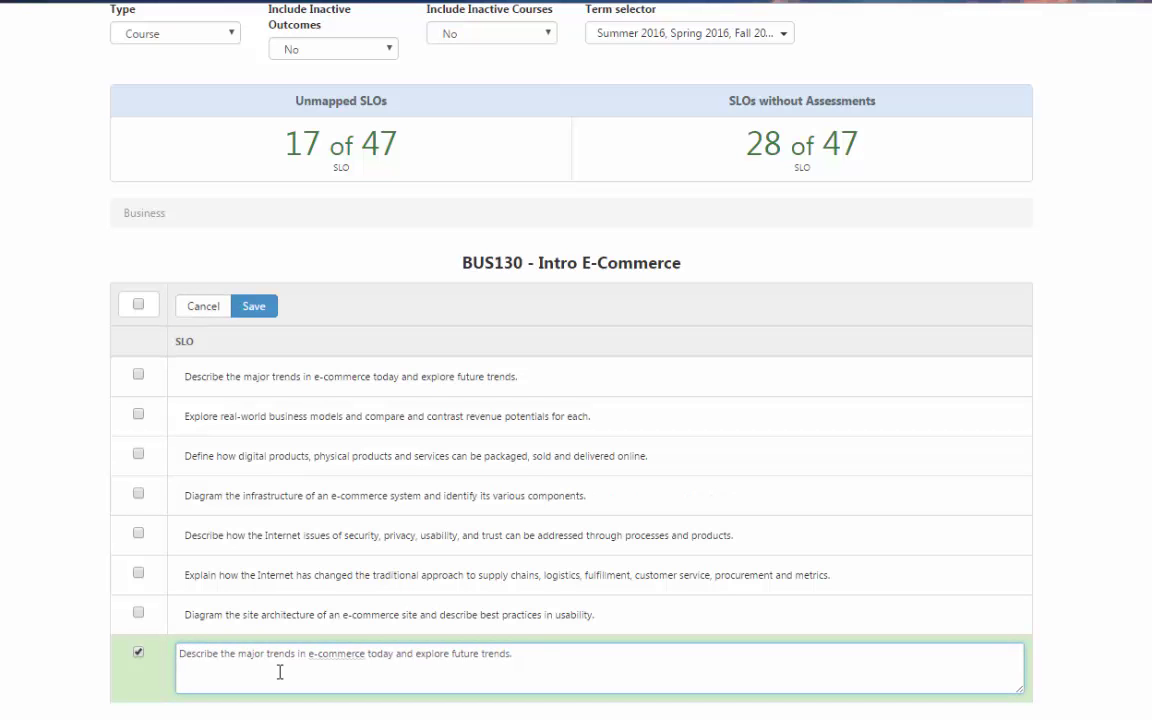
click(245, 316)
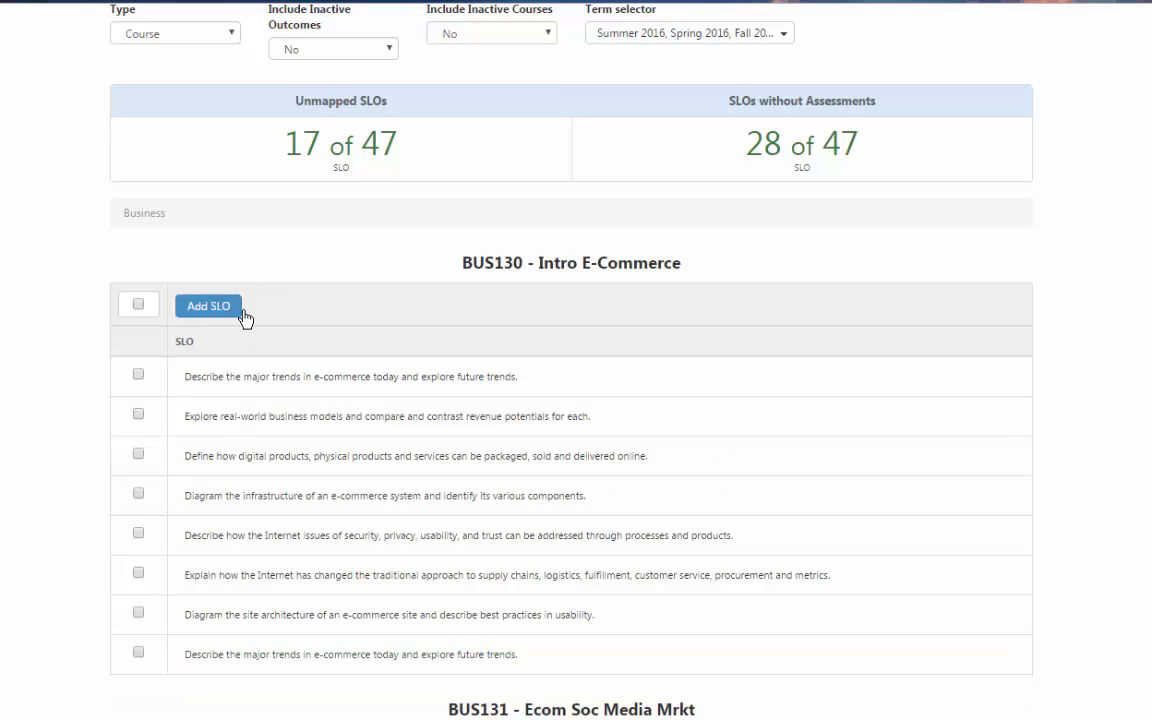
Submit a new version of the last BUS130 SLO with its ending reworded to "explore future expected trends."
click(139, 655)
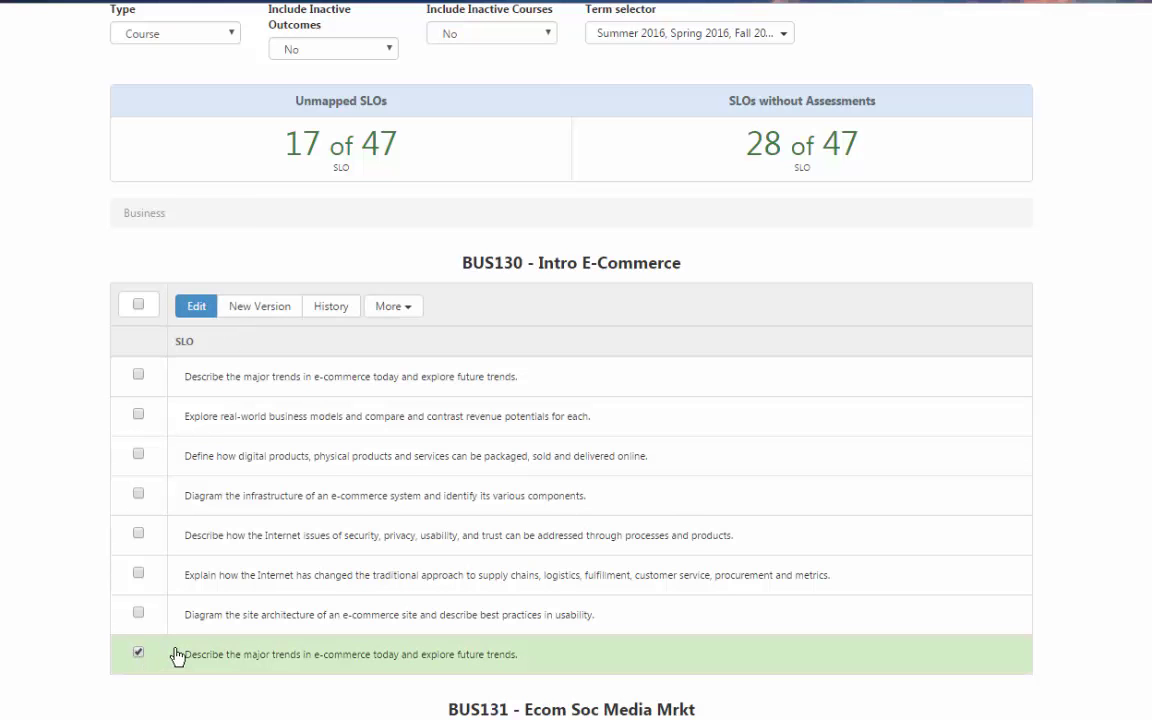
click(259, 313)
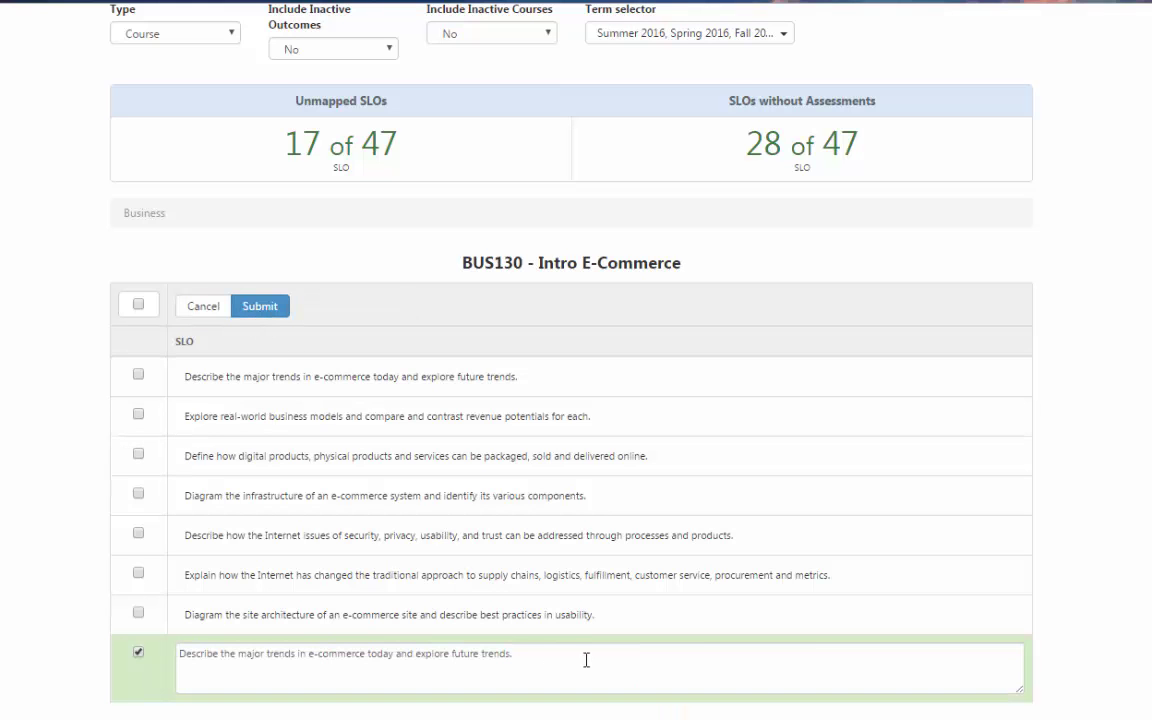
drag(537, 656, 480, 655)
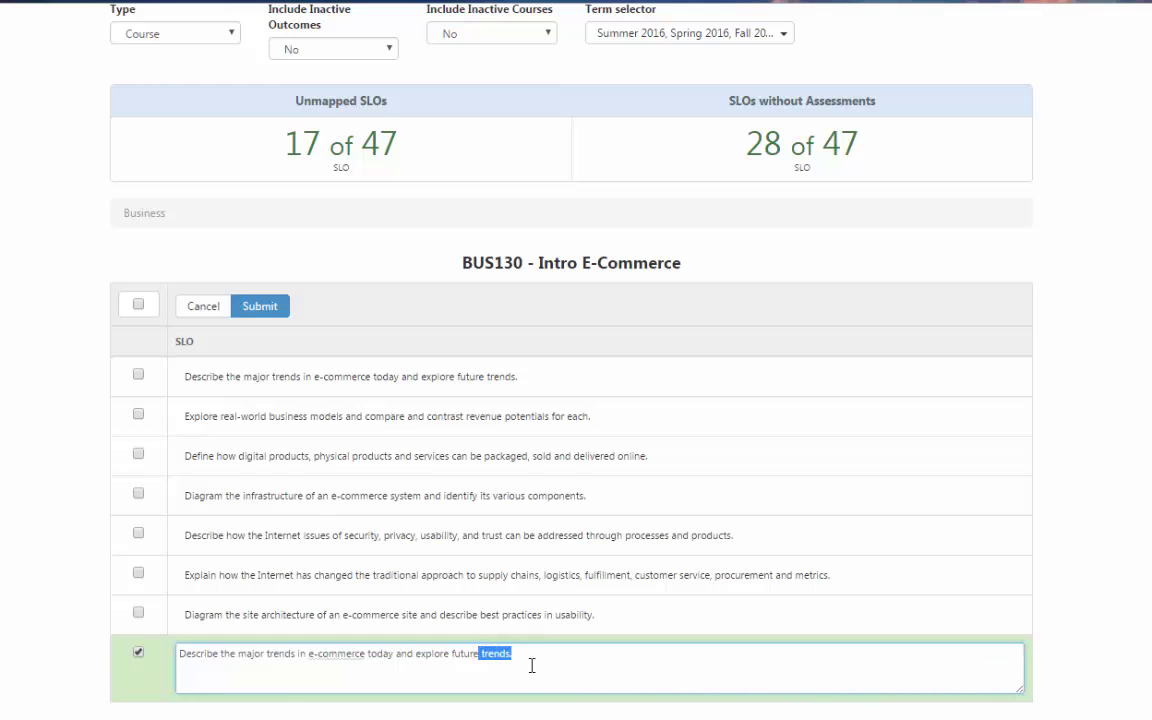
text(expected trends.)
click(274, 313)
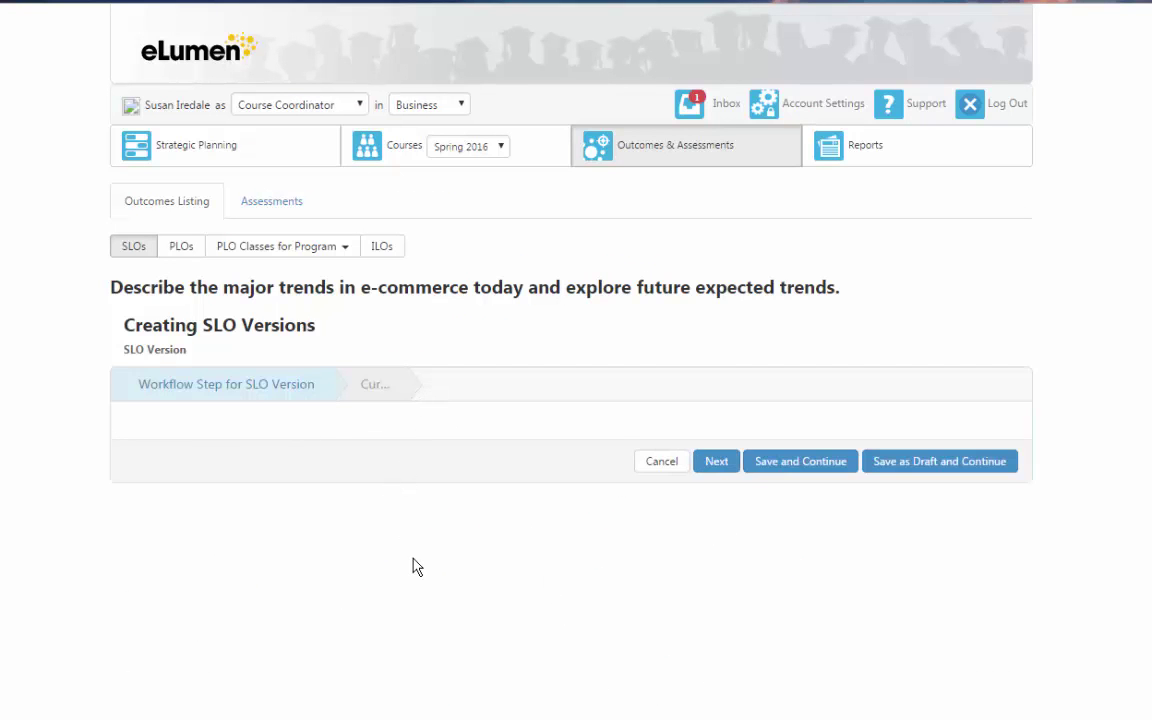
Save the SLO version and continue to the Curriculum Map, checking the available programs without selecting one
click(762, 468)
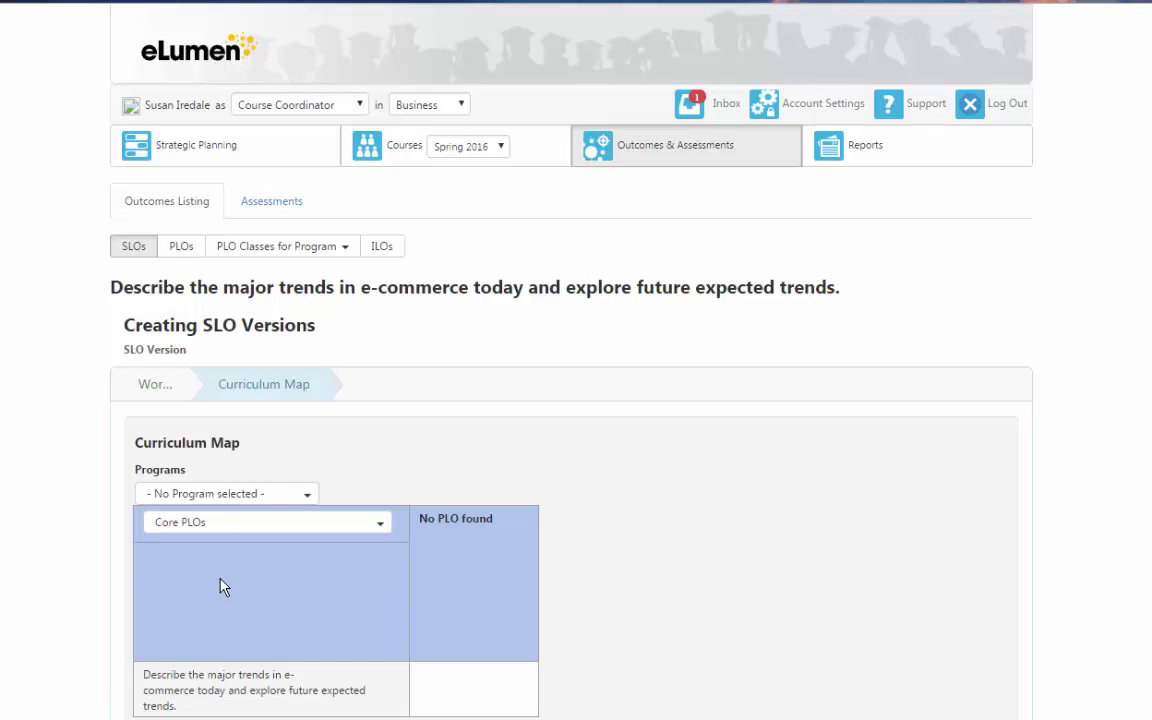
click(250, 496)
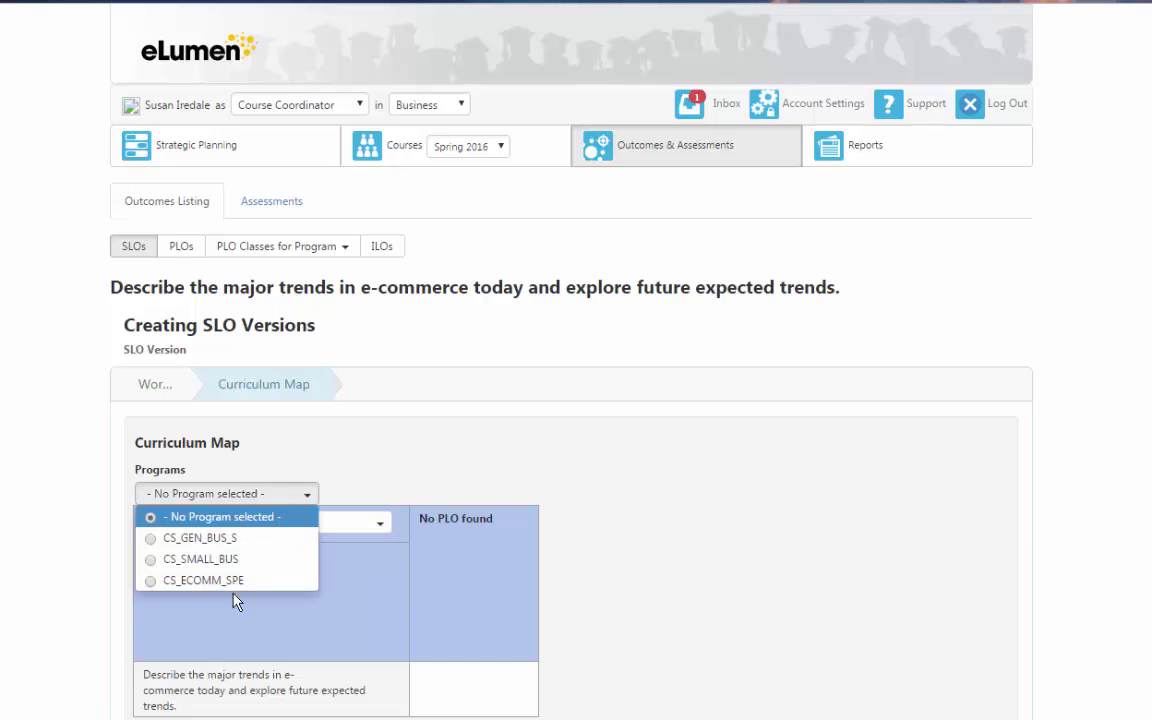
click(333, 458)
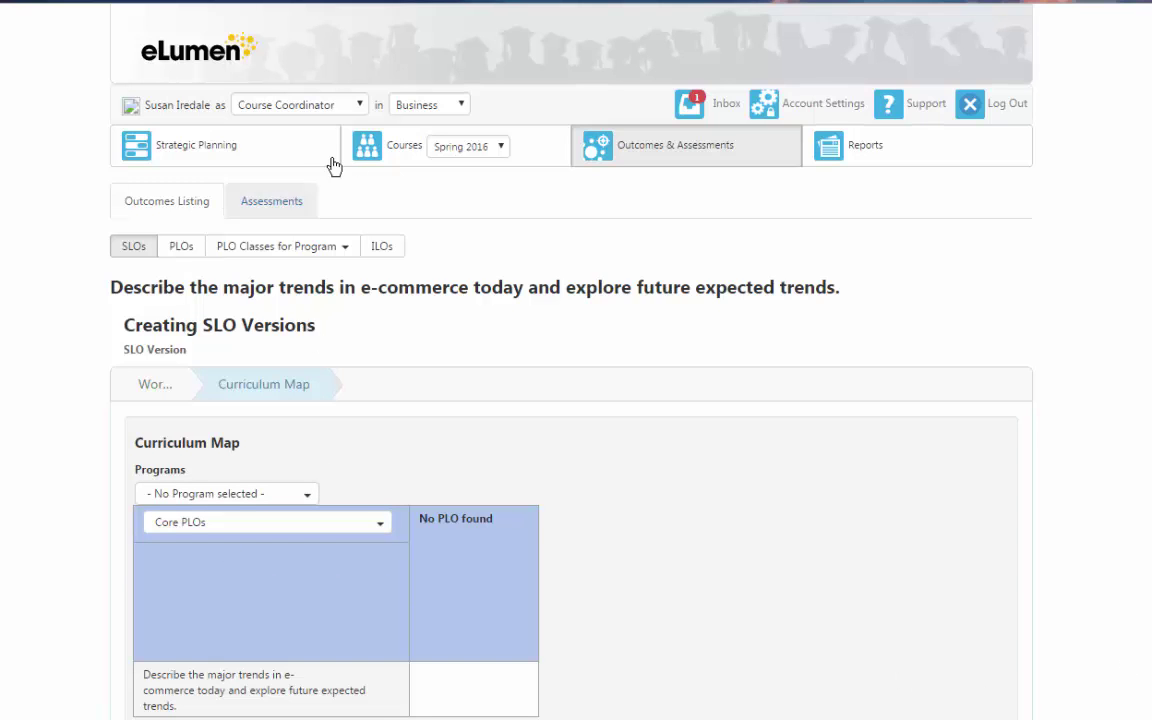
Return to the outcomes listing and view the version history of the last BUS130 SLO
click(632, 153)
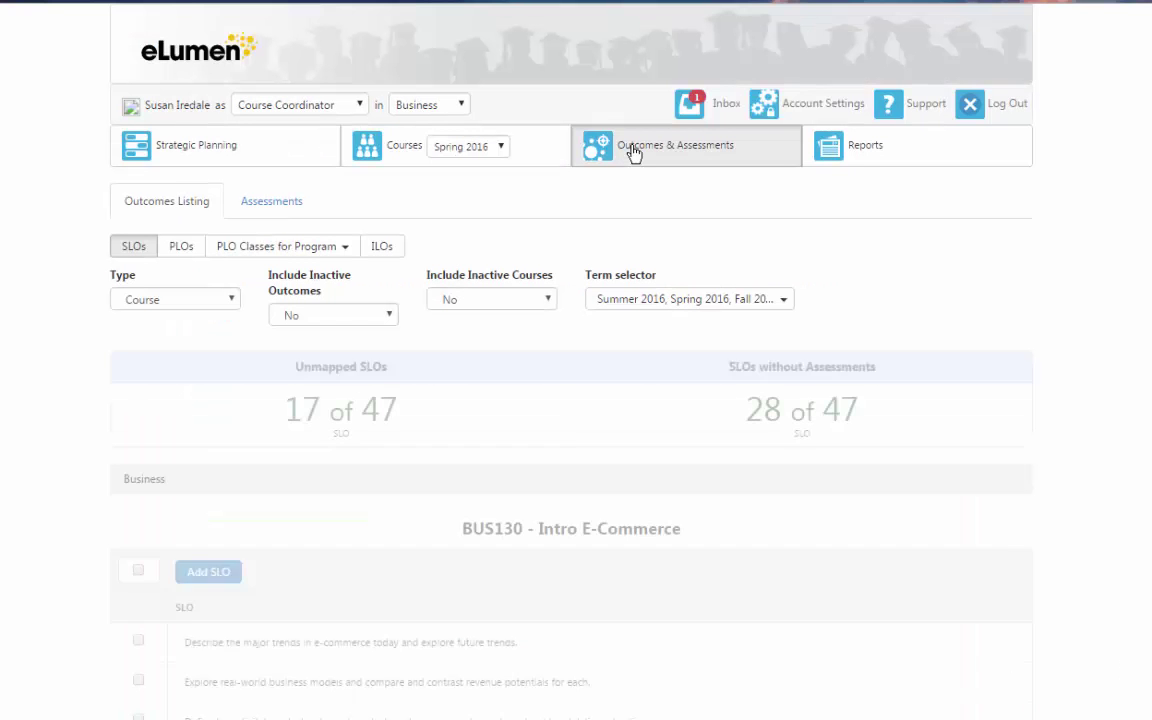
scroll(571, 400, down, 5)
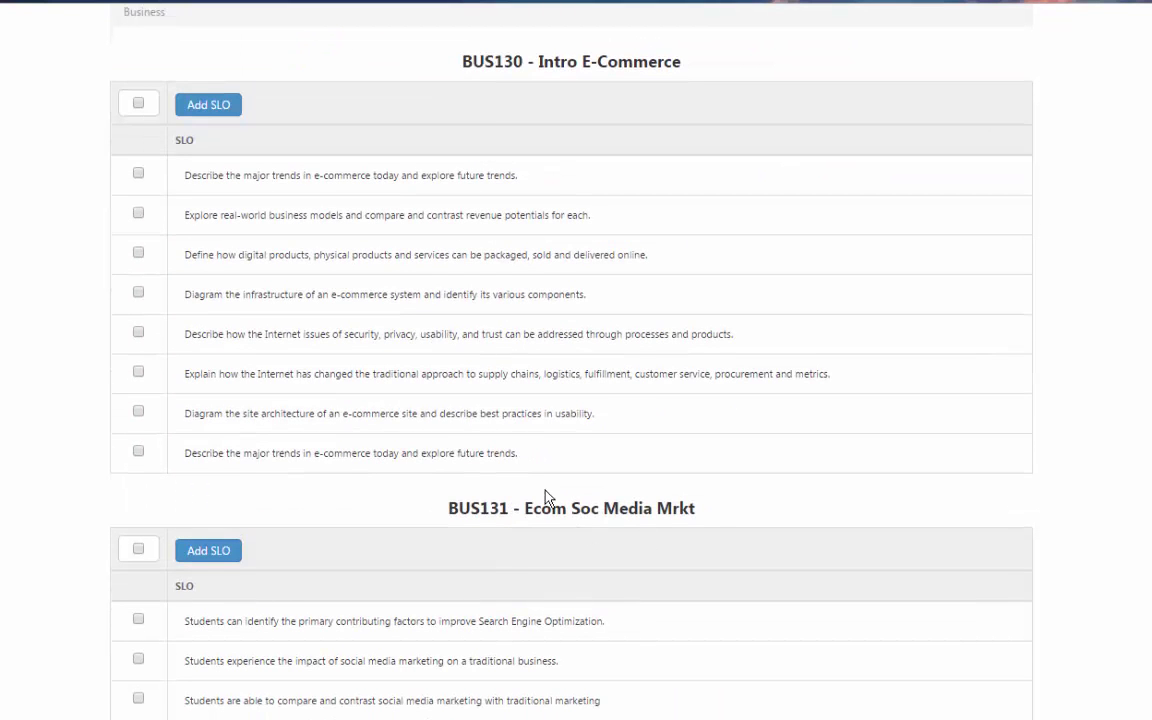
click(138, 451)
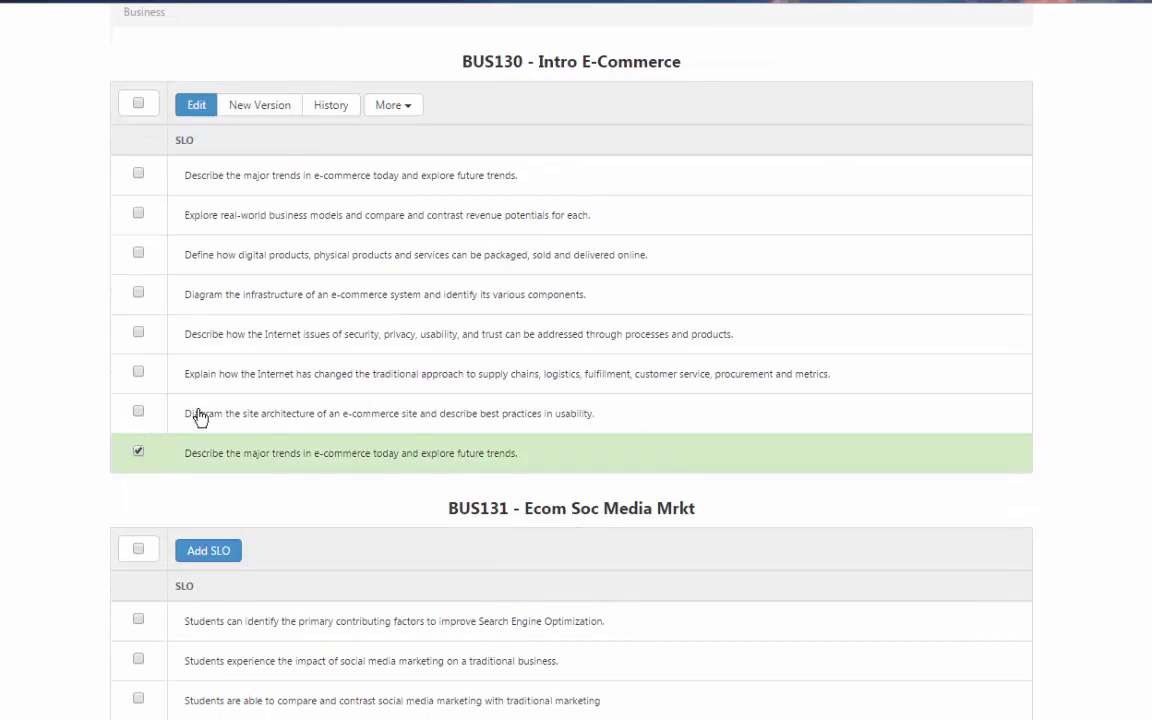
click(331, 121)
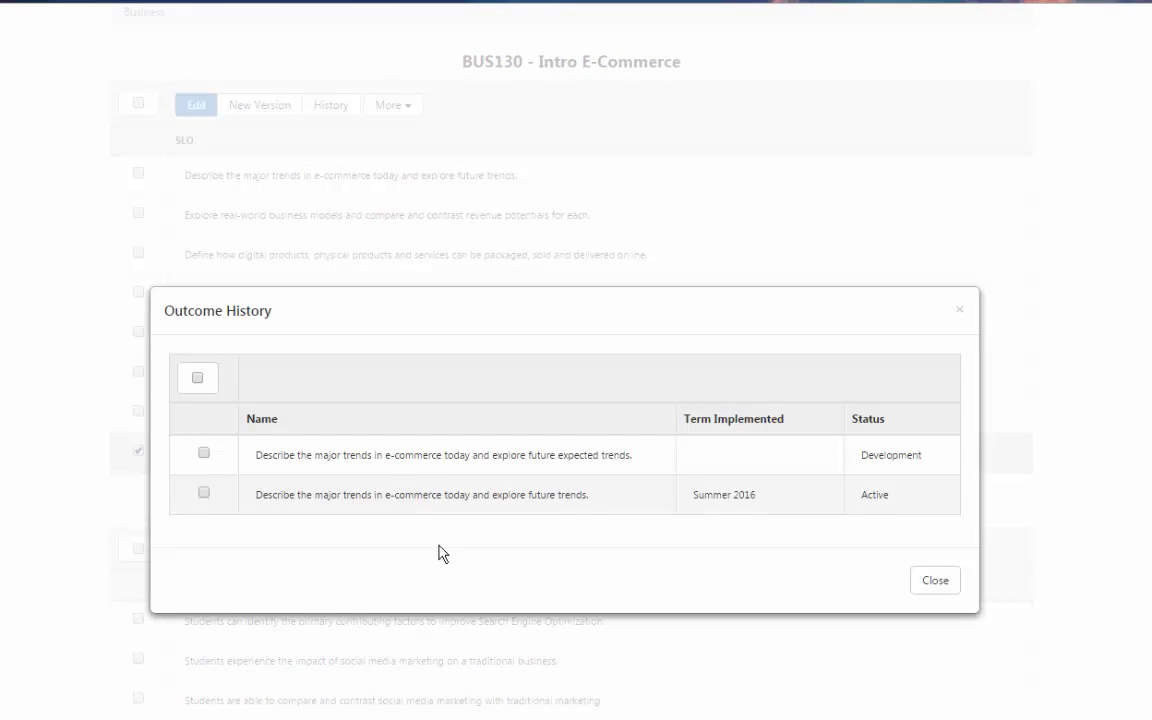
Close the outcome history, deactivate the last BUS130 SLO, and check which actions are offered for the inactive SLO
click(935, 584)
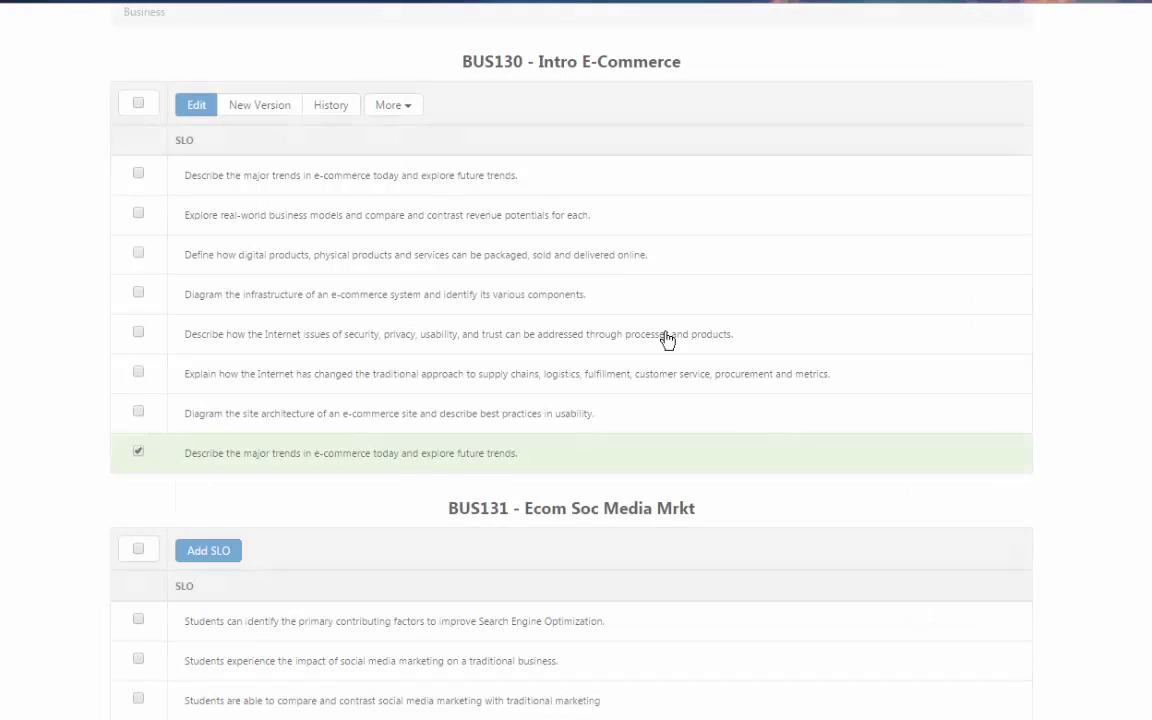
click(409, 113)
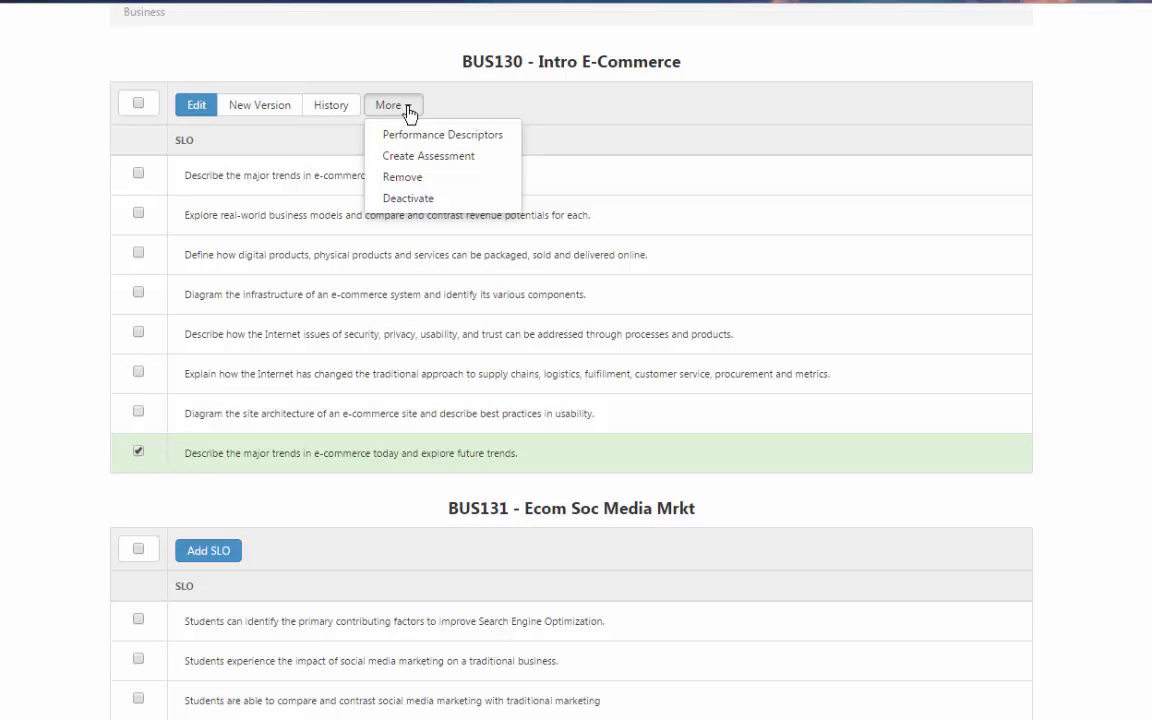
click(424, 207)
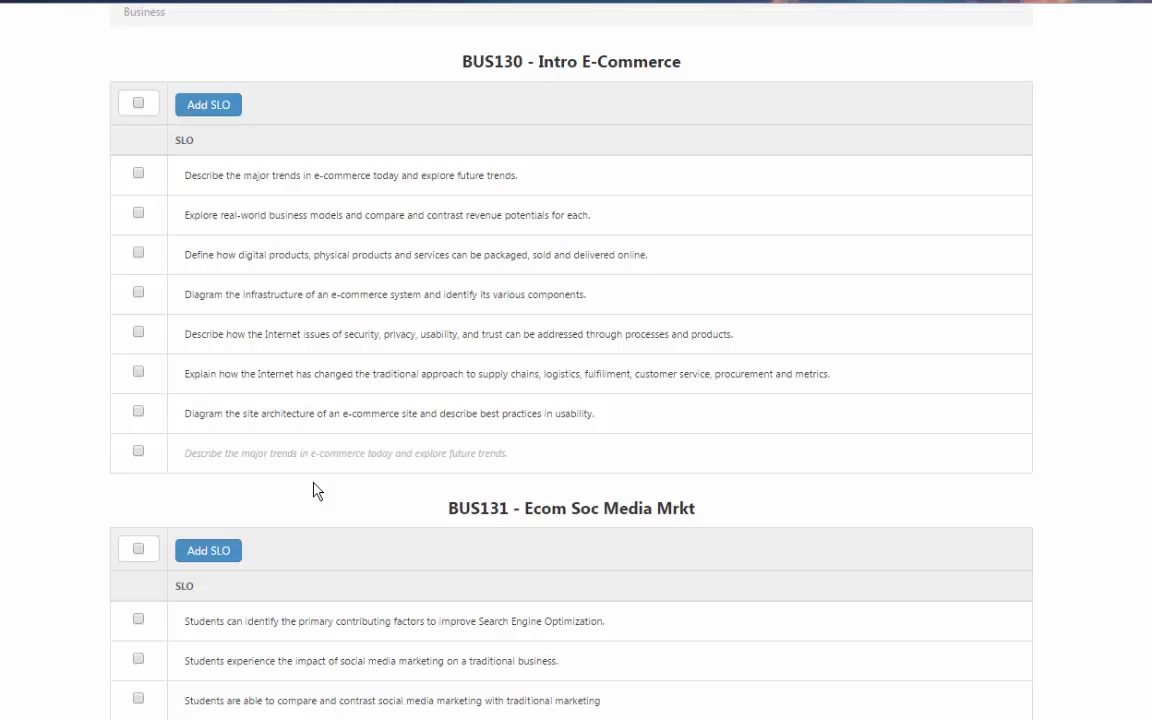
click(139, 452)
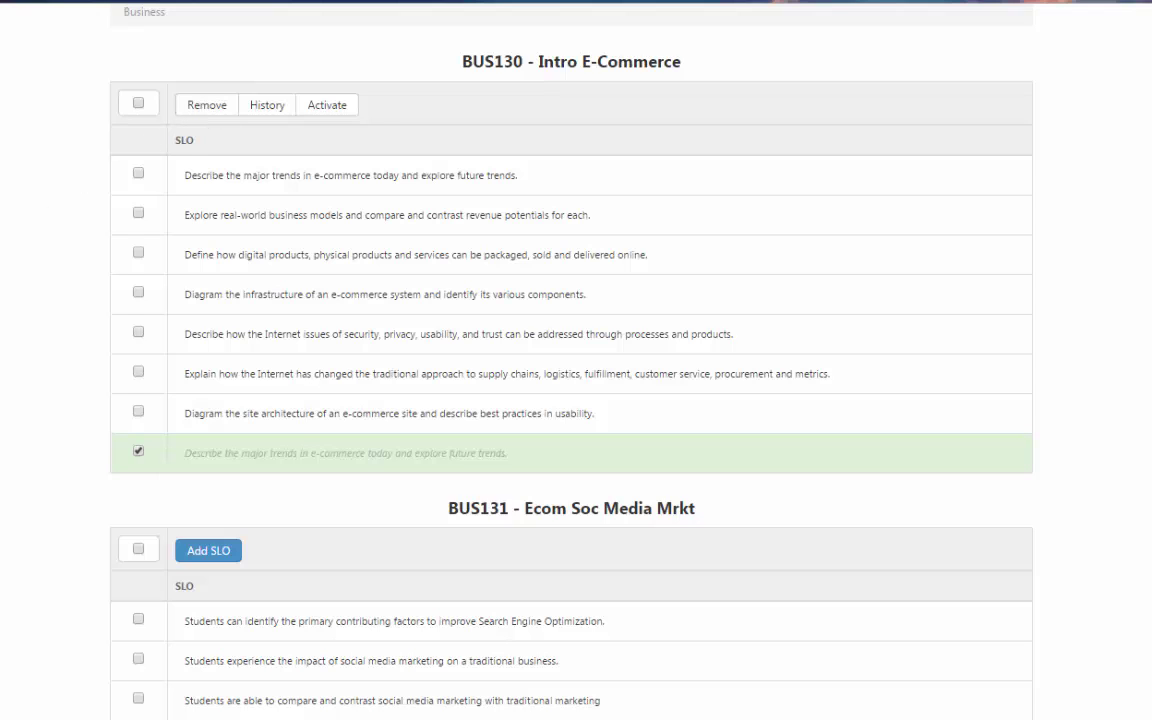
click(138, 451)
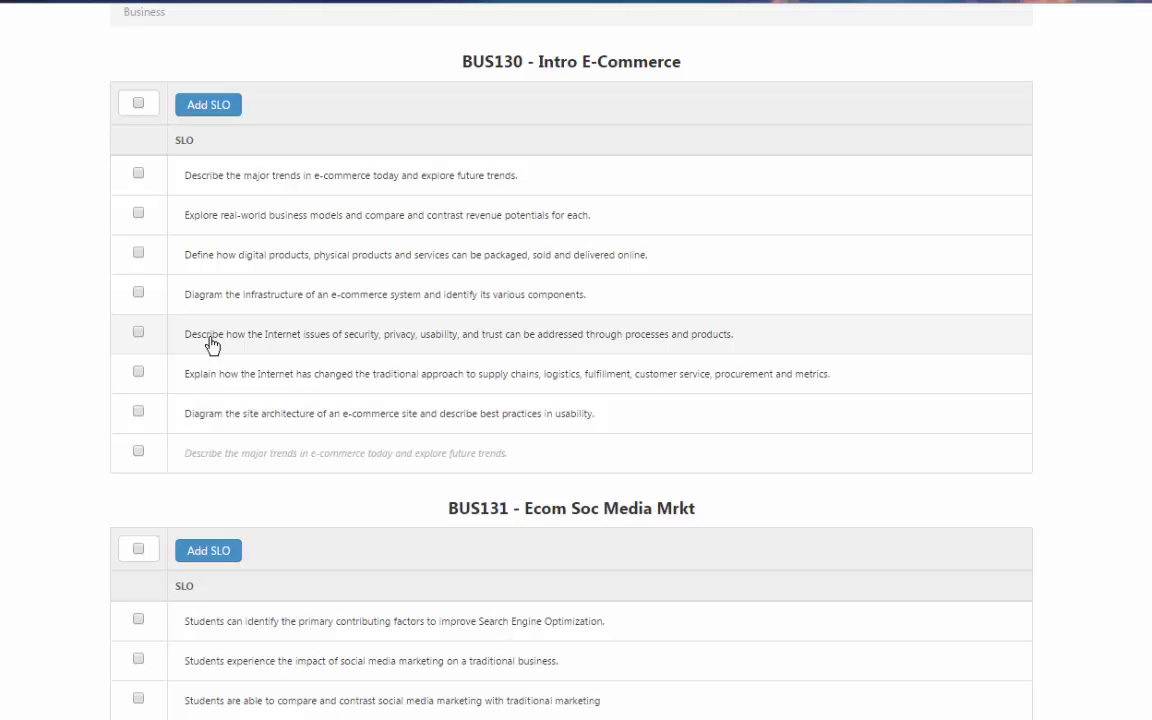
Reorder the BUS130 SLOs by moving "Describe how the Internet issues of security..." to second place, directly below the first SLO
drag(212, 345, 224, 216)
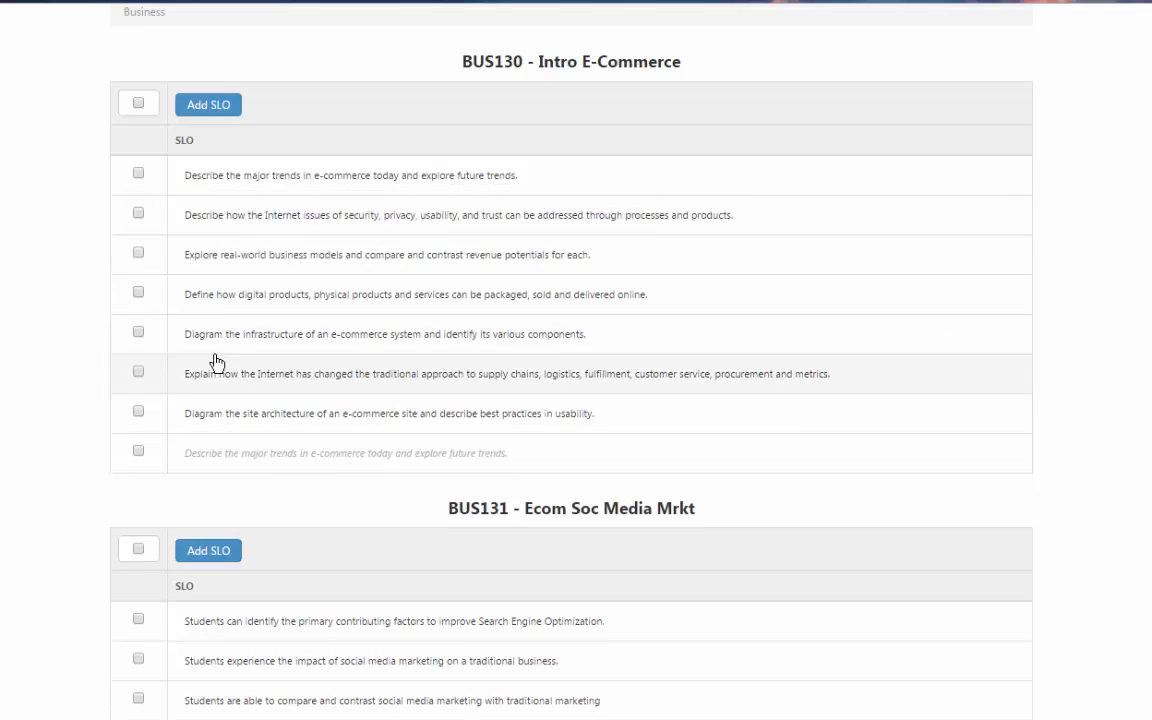